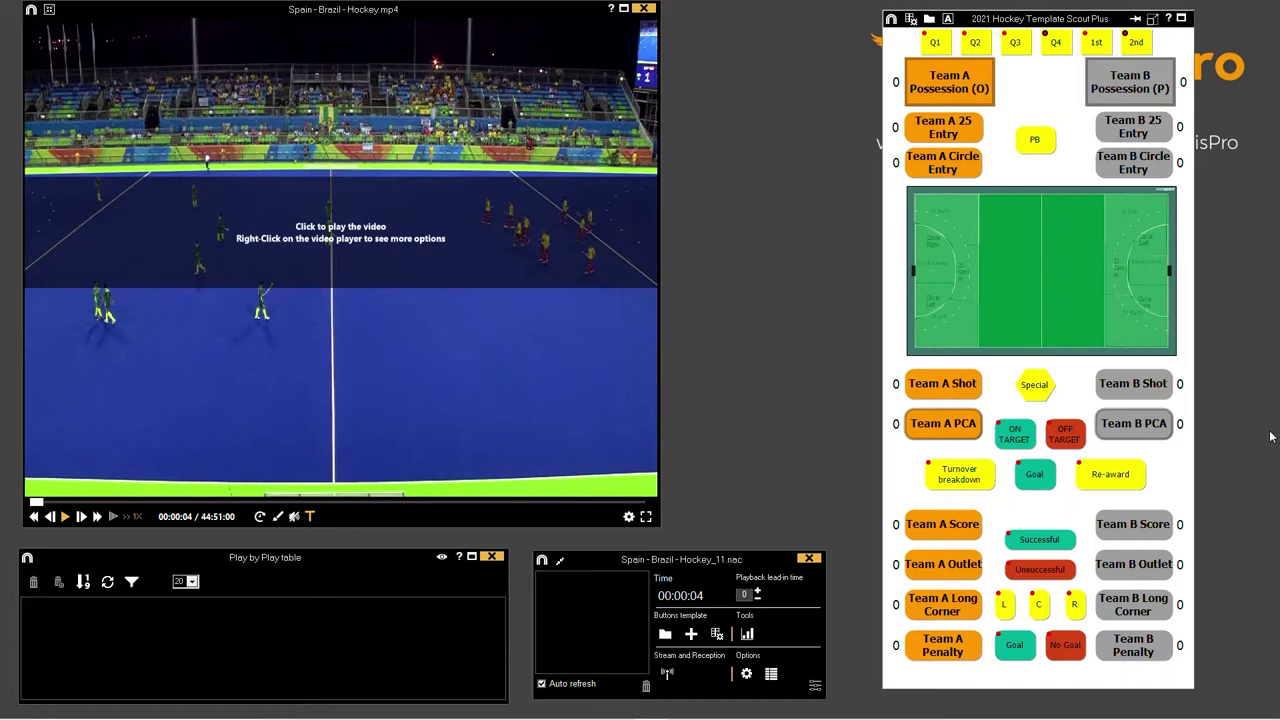
Step: Play the Spain - Brazil hockey video for a moment and pause it near its start
left_click_drag(1057, 30, 1066, 31)
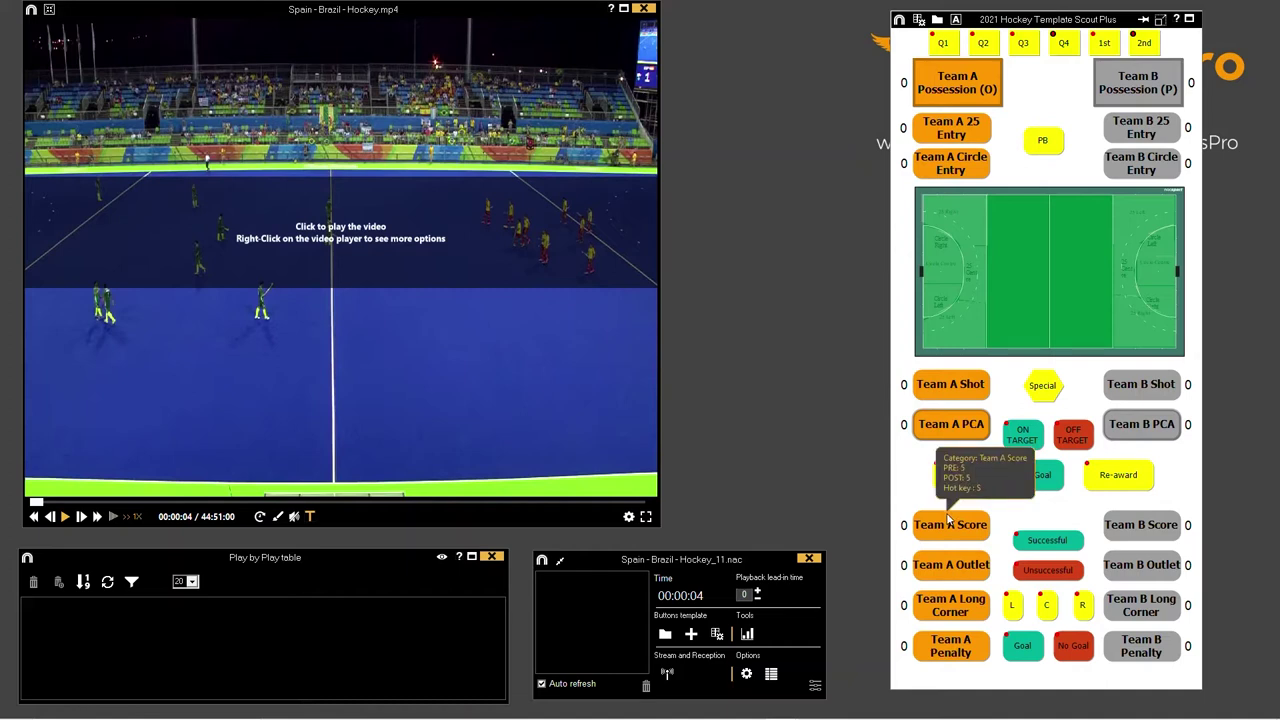
left_click(421, 235)
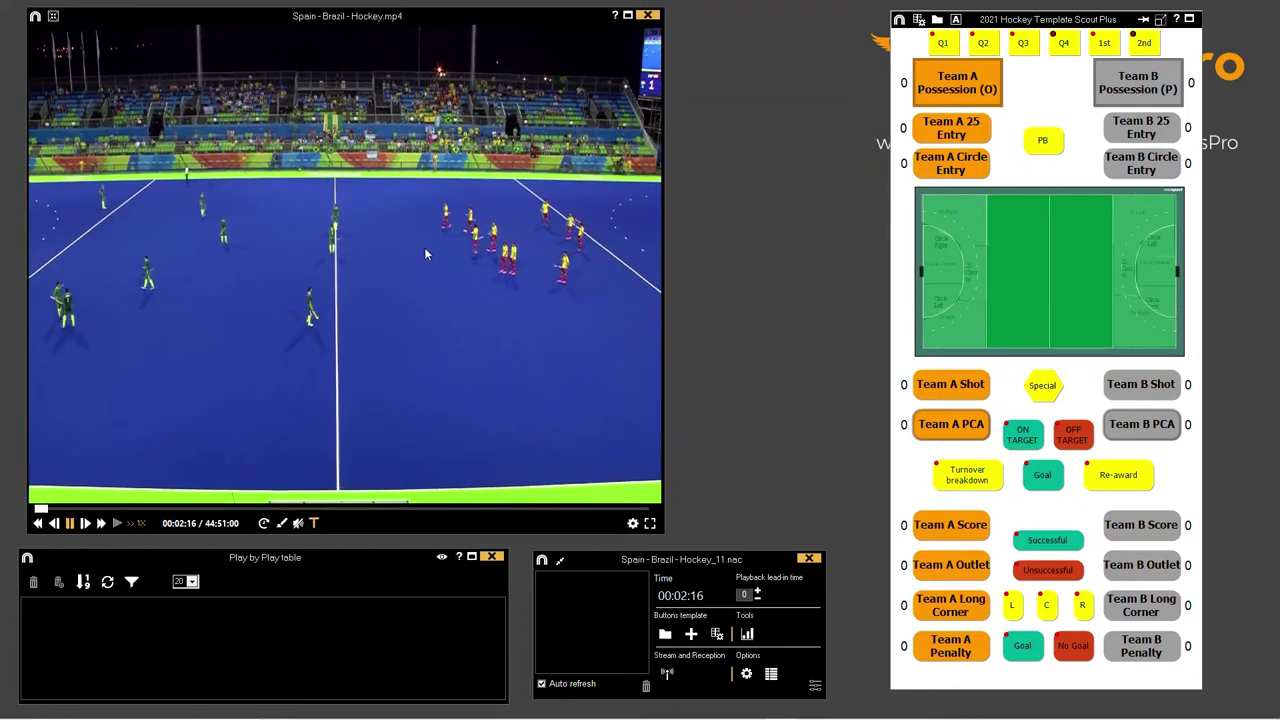
left_click(424, 247)
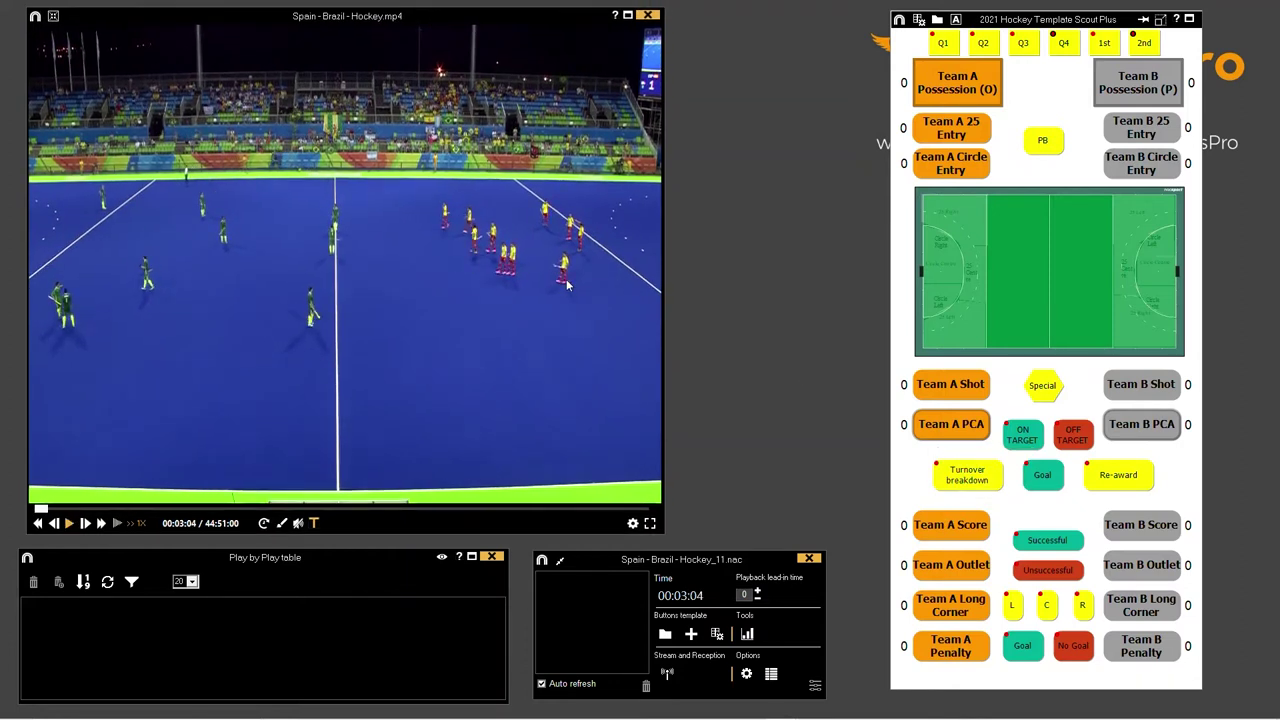
Step: Open the Hockey Dashboard 2021 chart and place it over the video player, beside the hockey button template
left_click(749, 637)
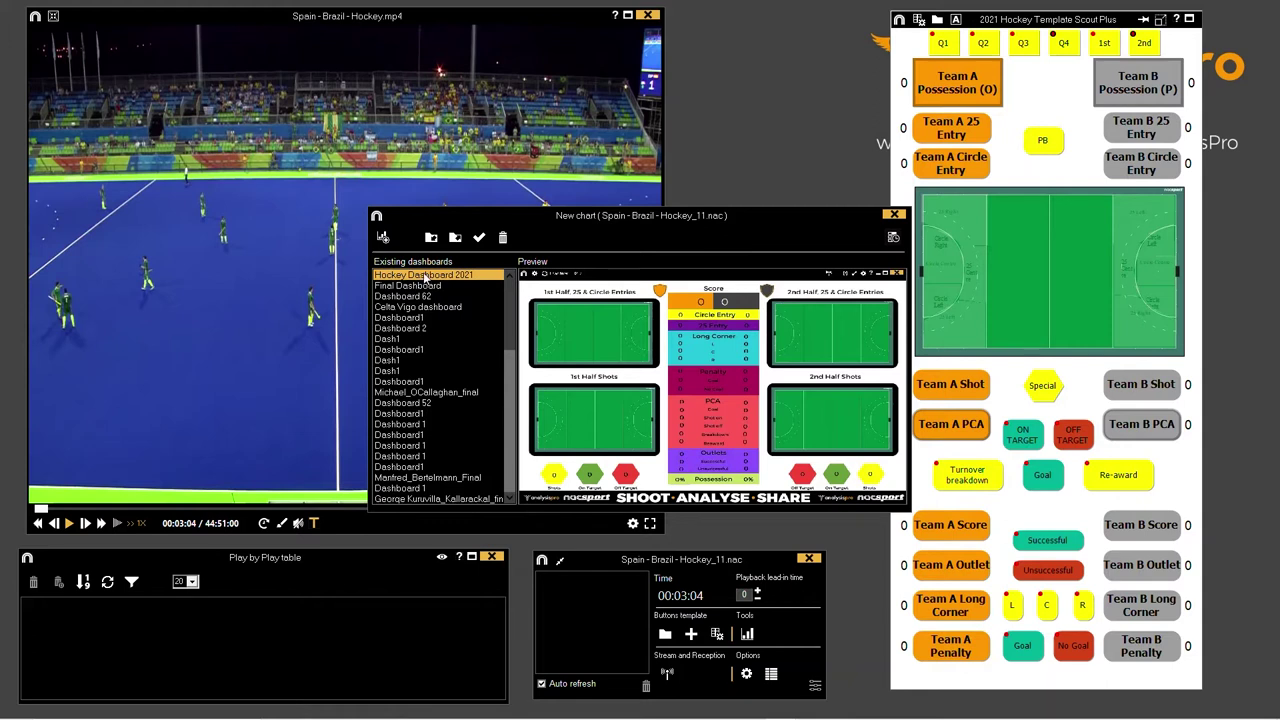
double_click(423, 276)
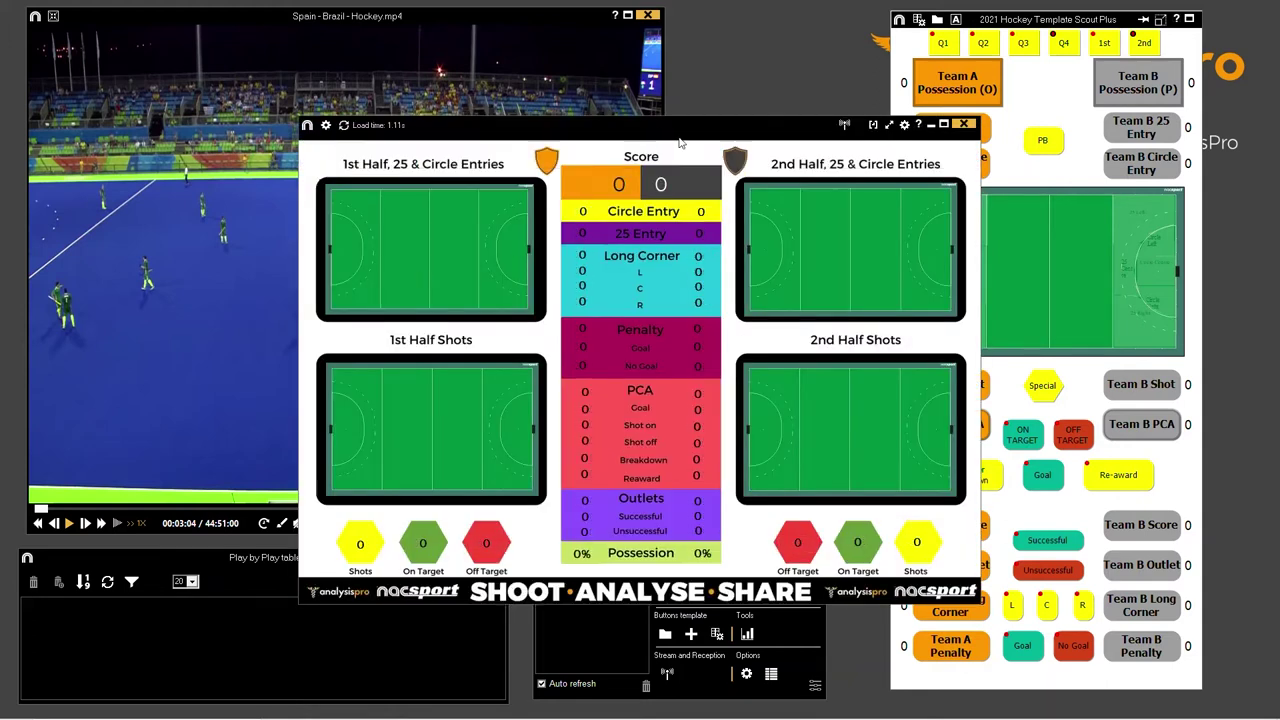
left_click_drag(682, 138, 467, 58)
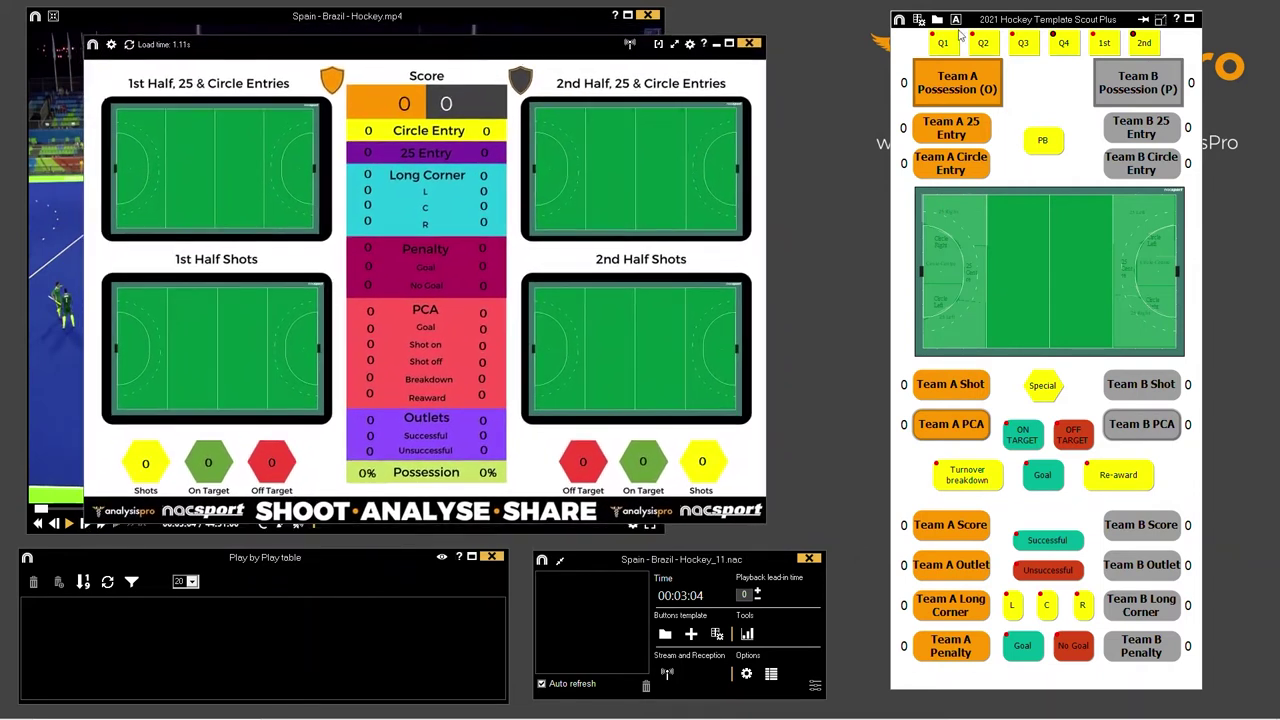
mouse_move(1036, 27)
left_mouse_down()
mouse_move(1051, 33)
mouse_move(1039, 31)
left_mouse_up()
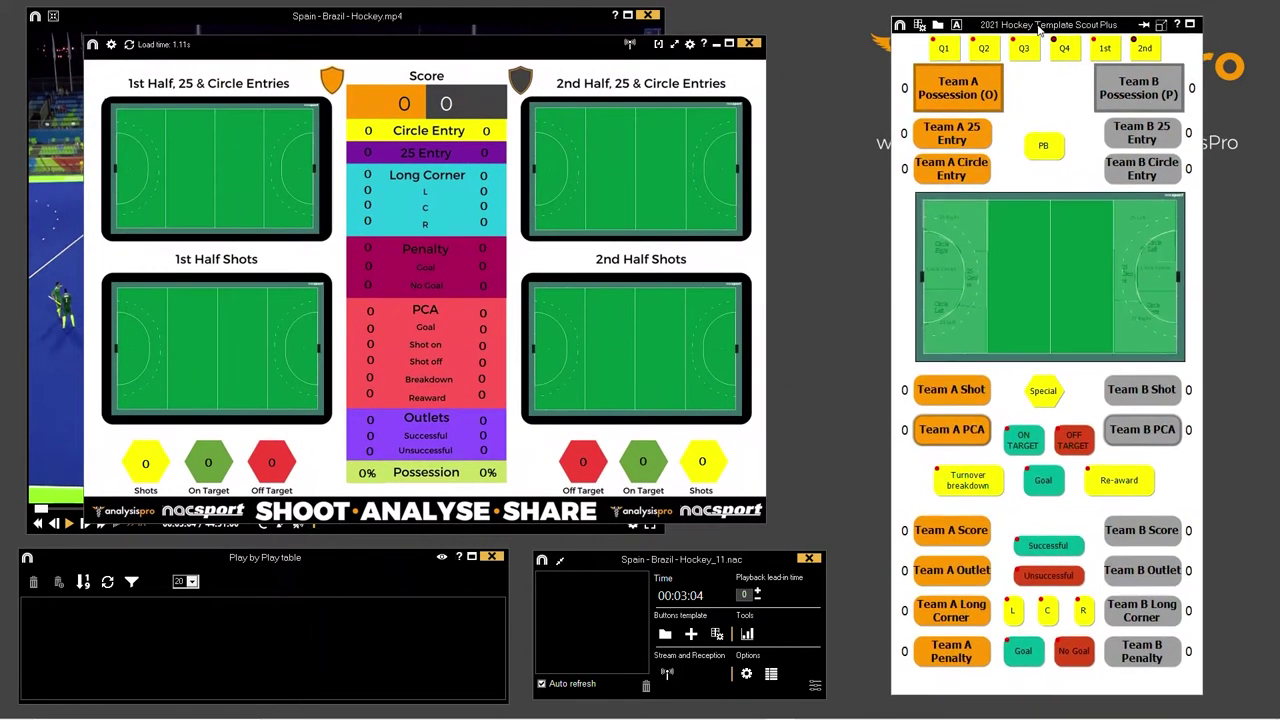
mouse_move(576, 56)
left_mouse_down()
mouse_move(590, 53)
mouse_move(573, 61)
left_mouse_up()
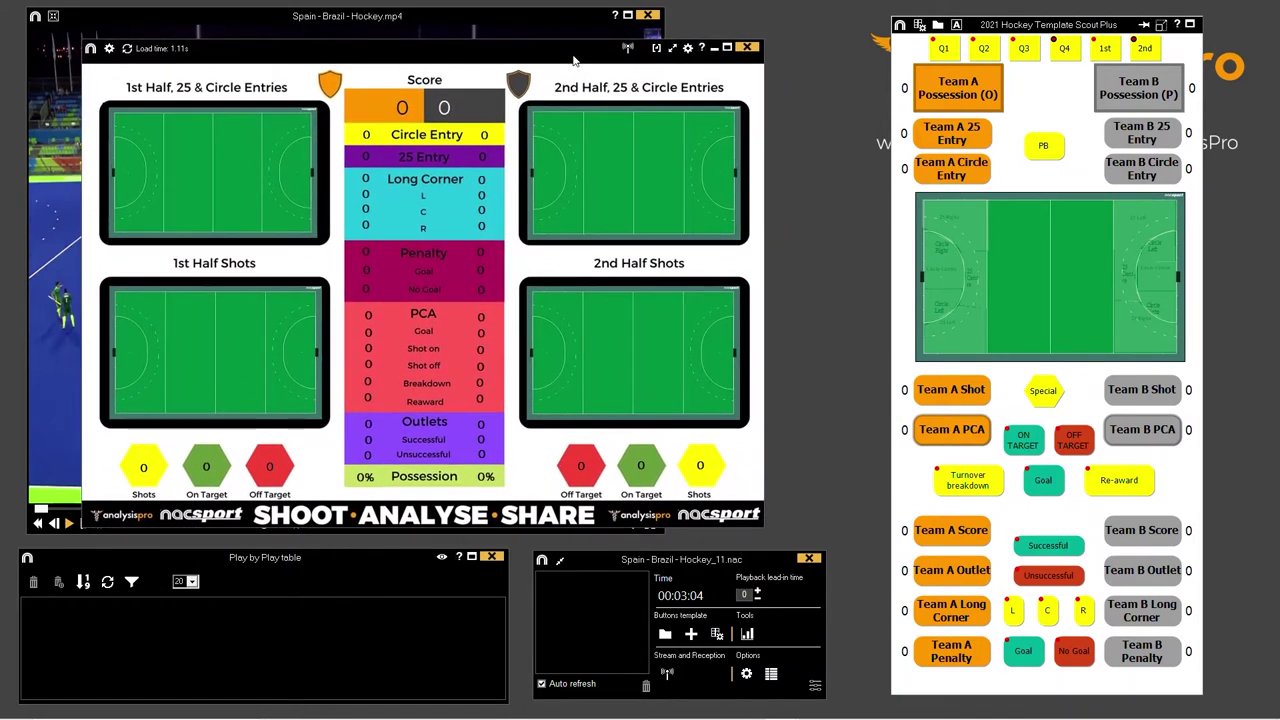
left_click_drag(1066, 33, 1071, 37)
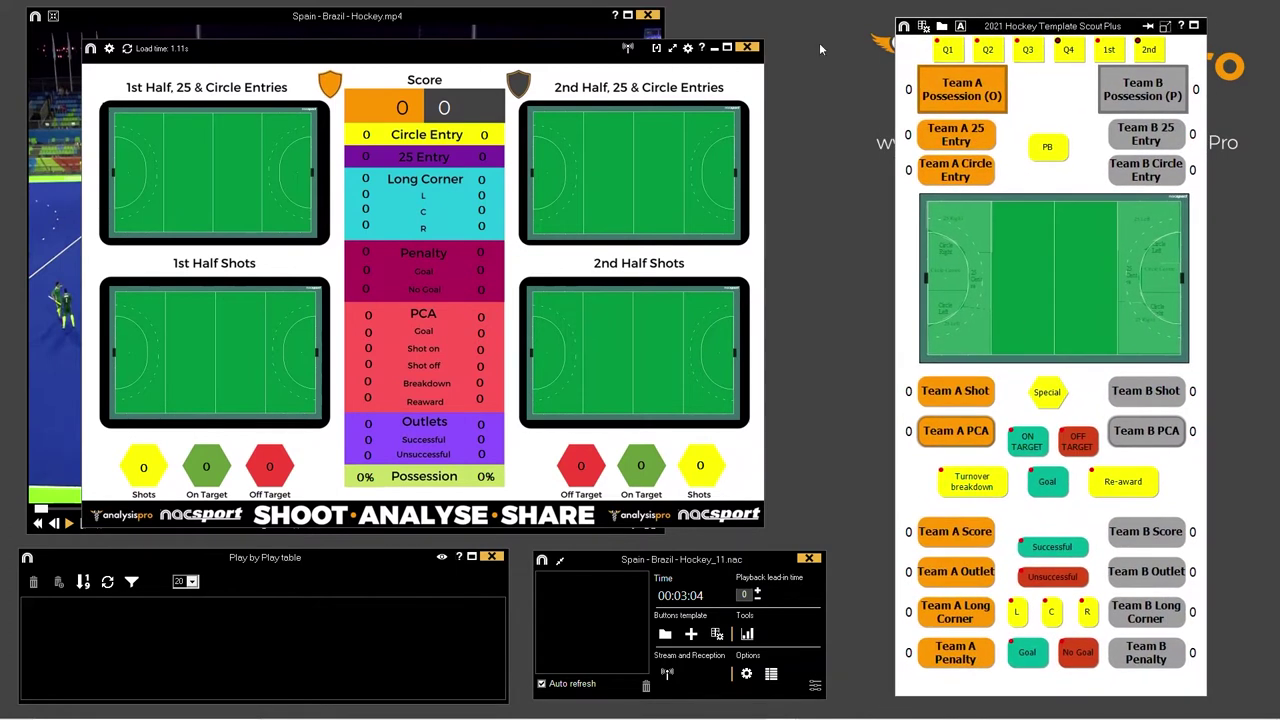
left_click_drag(470, 55, 478, 55)
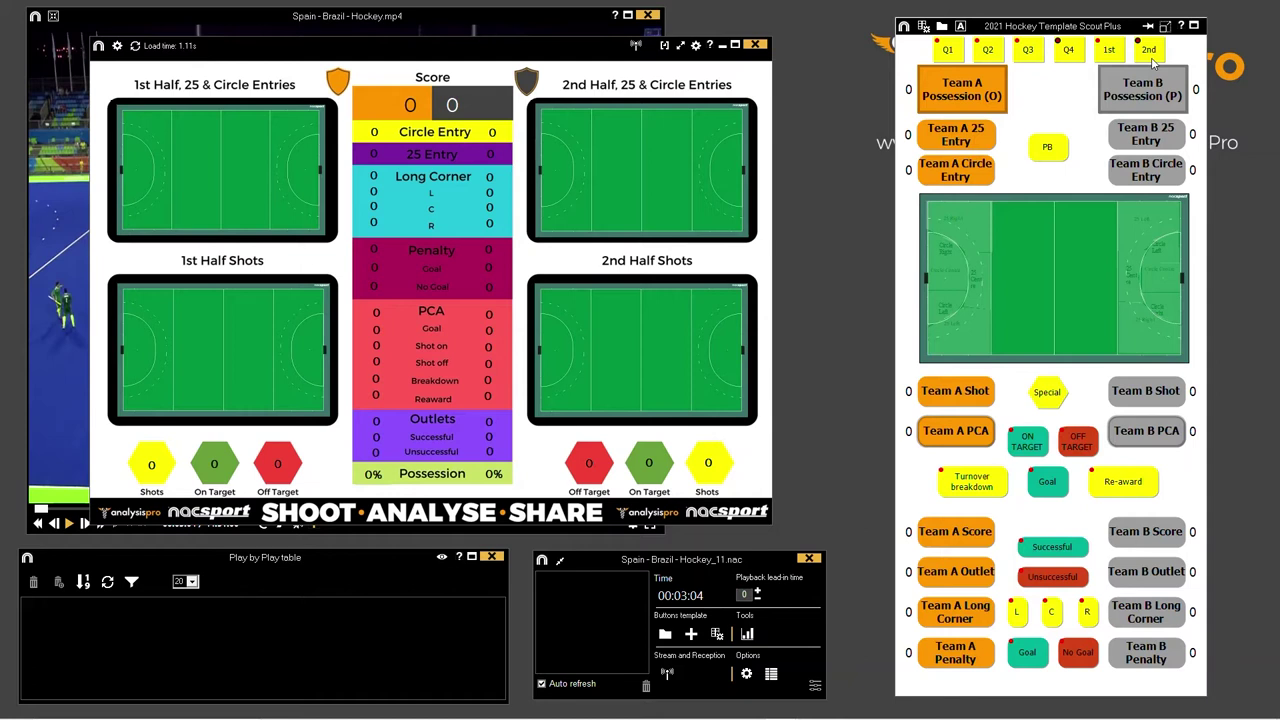
Step: Activate auto-add for the Q1 and 1st descriptors and deactivate it for Q4 and 2nd
right_click(952, 54)
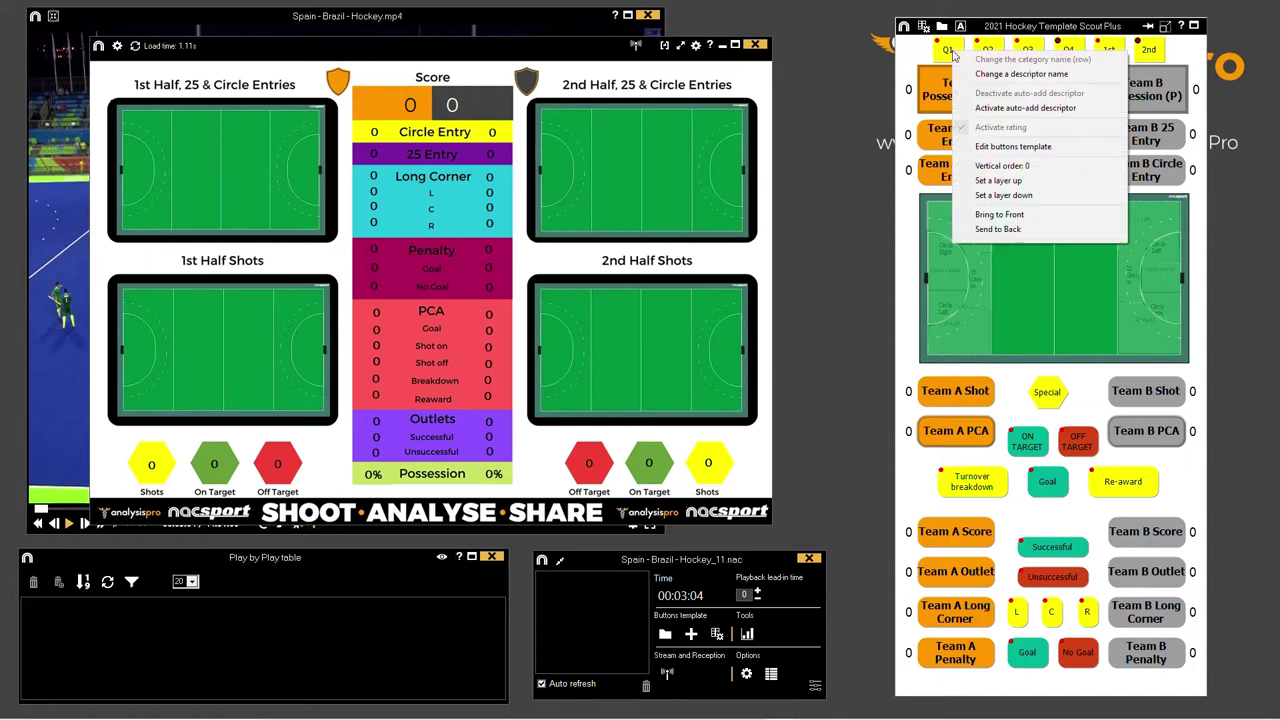
left_click(995, 108)
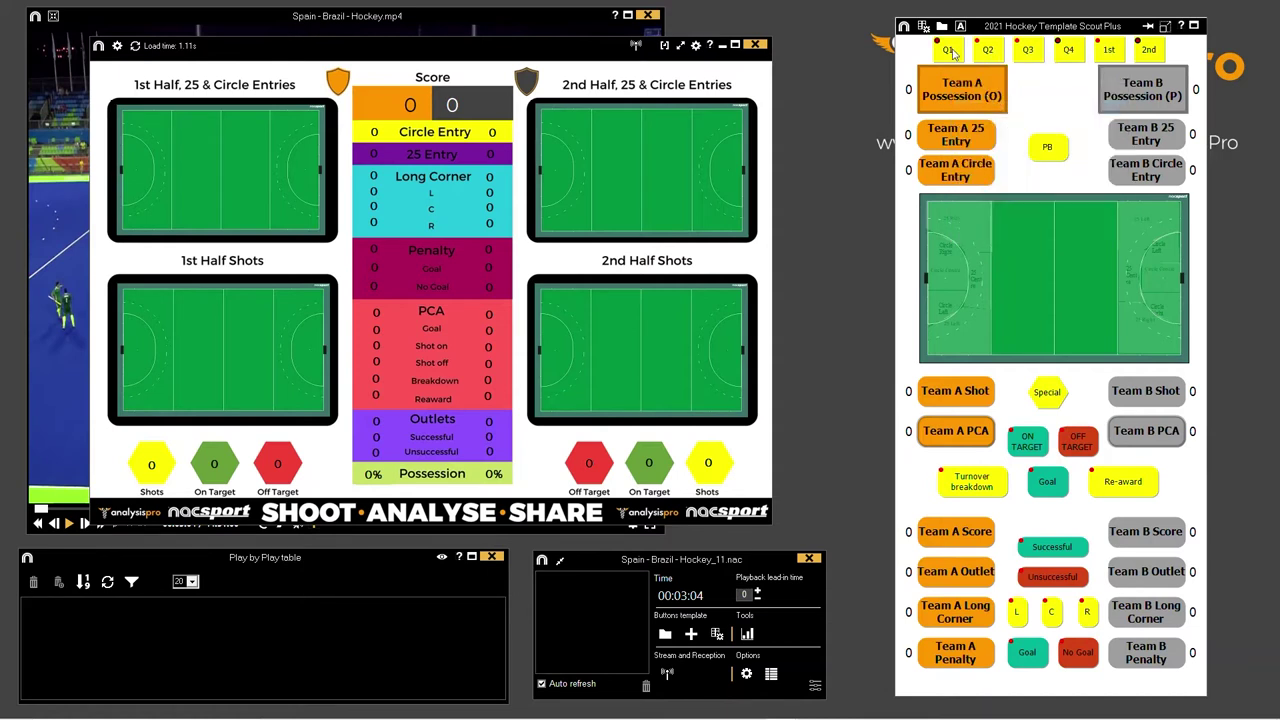
right_click(1070, 60)
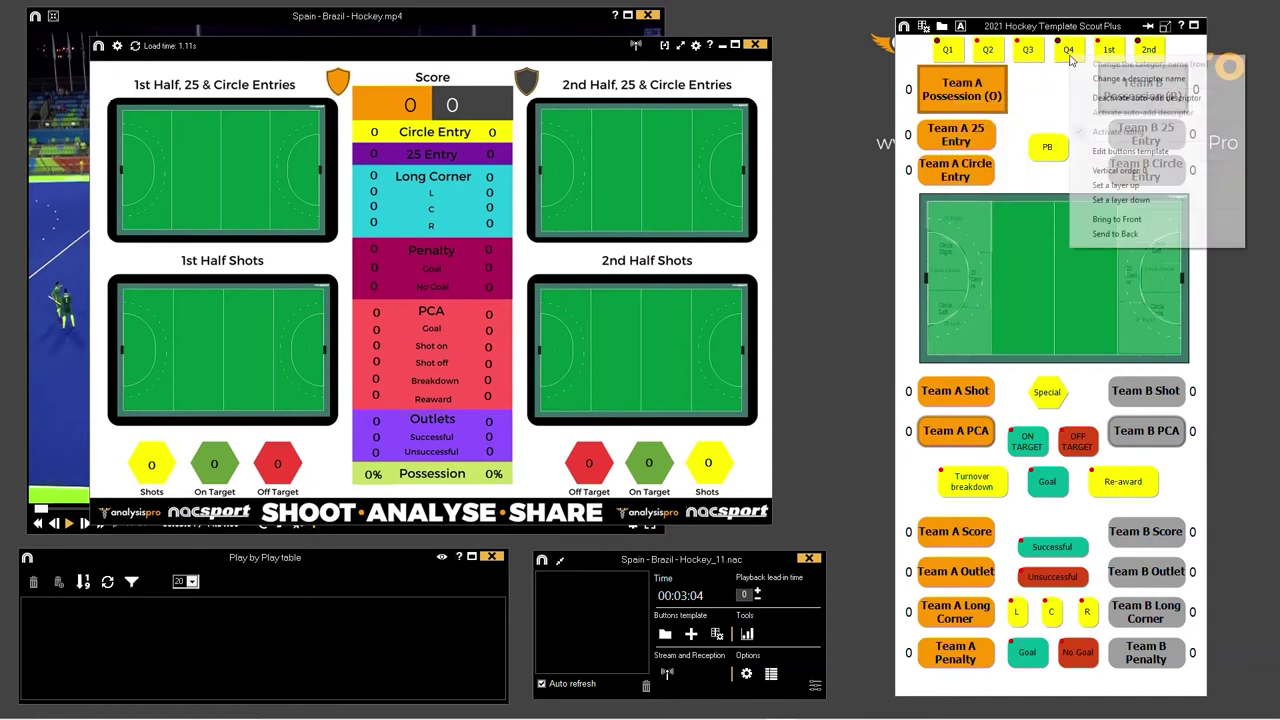
left_click(1117, 97)
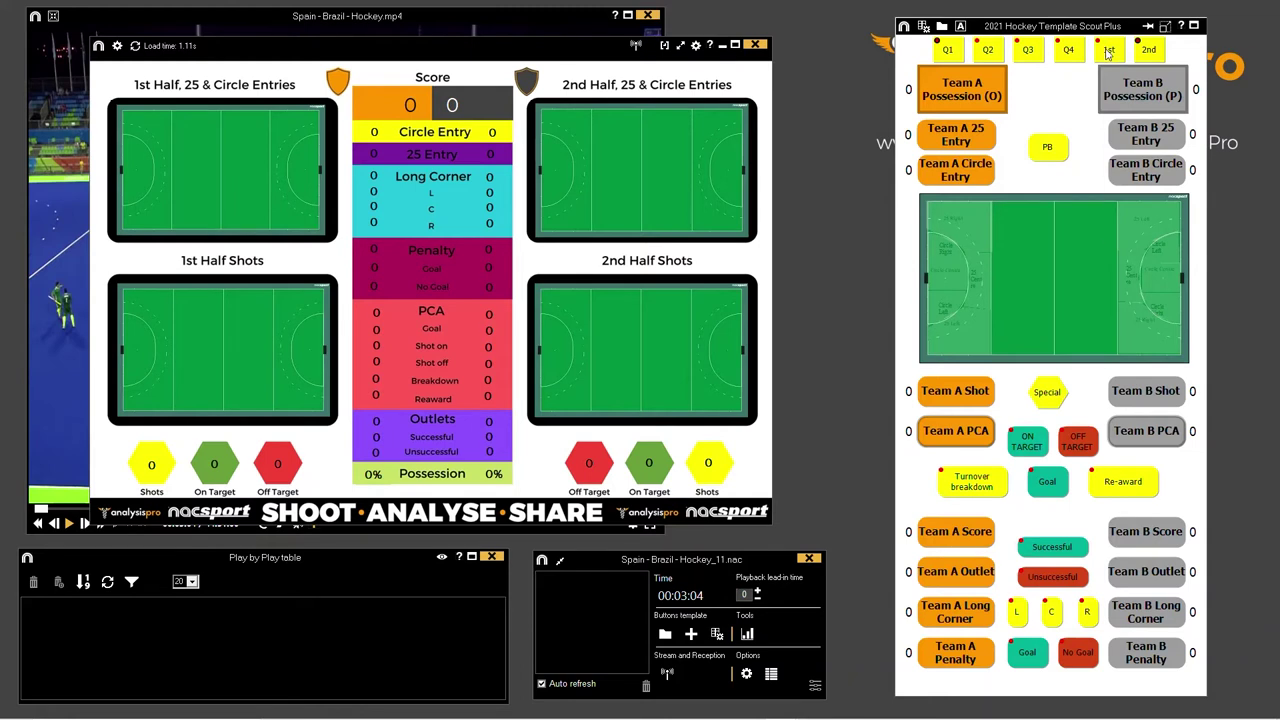
right_click(1108, 52)
left_click(1140, 106)
right_click(1148, 58)
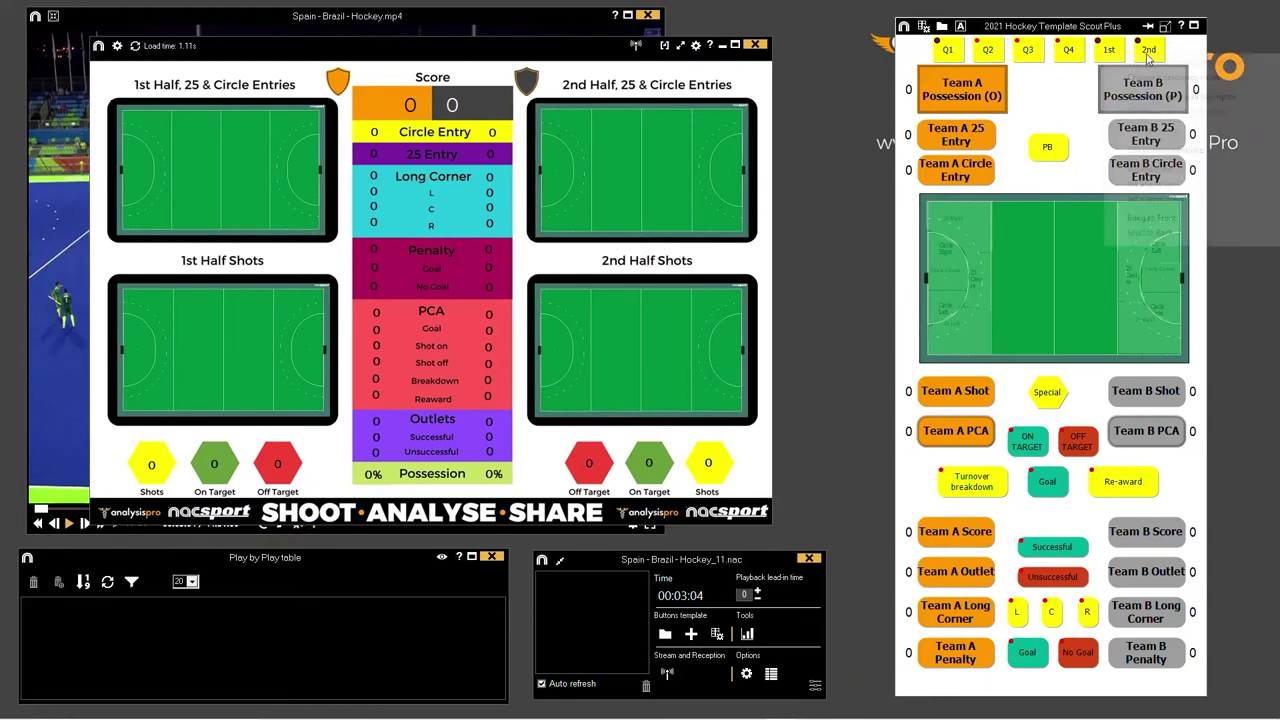
left_click(1185, 97)
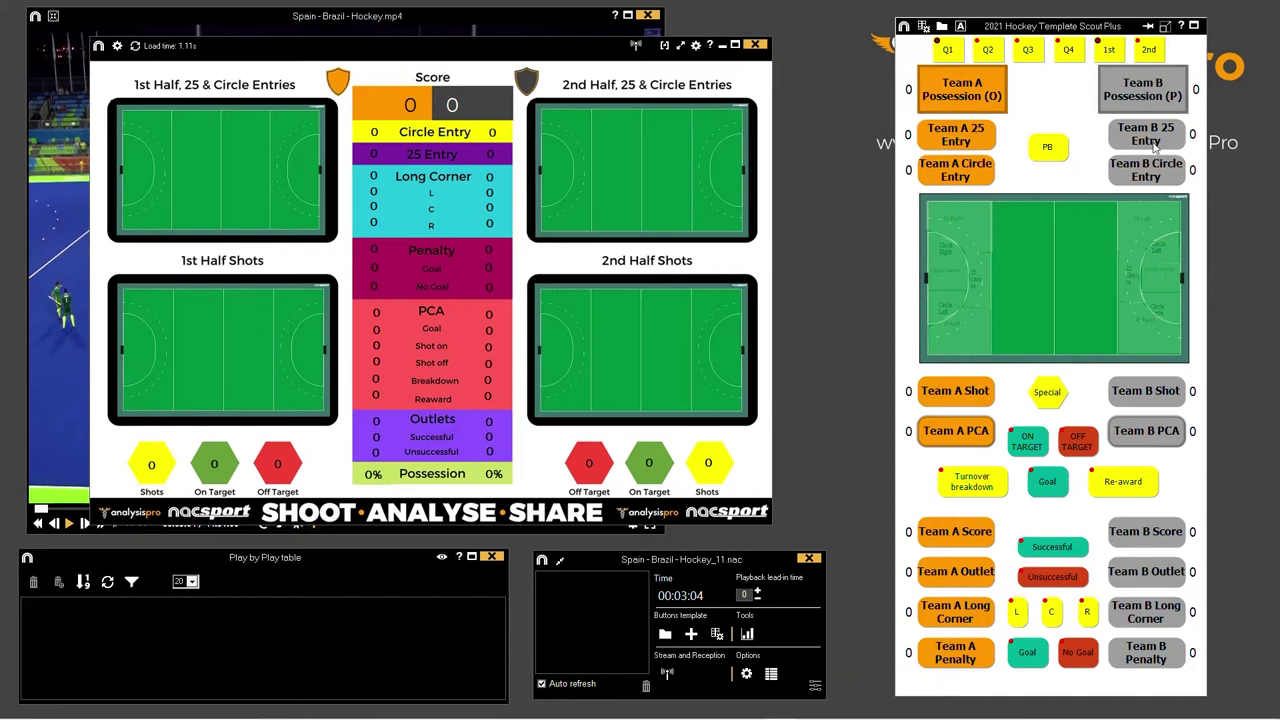
left_click_drag(450, 50, 453, 42)
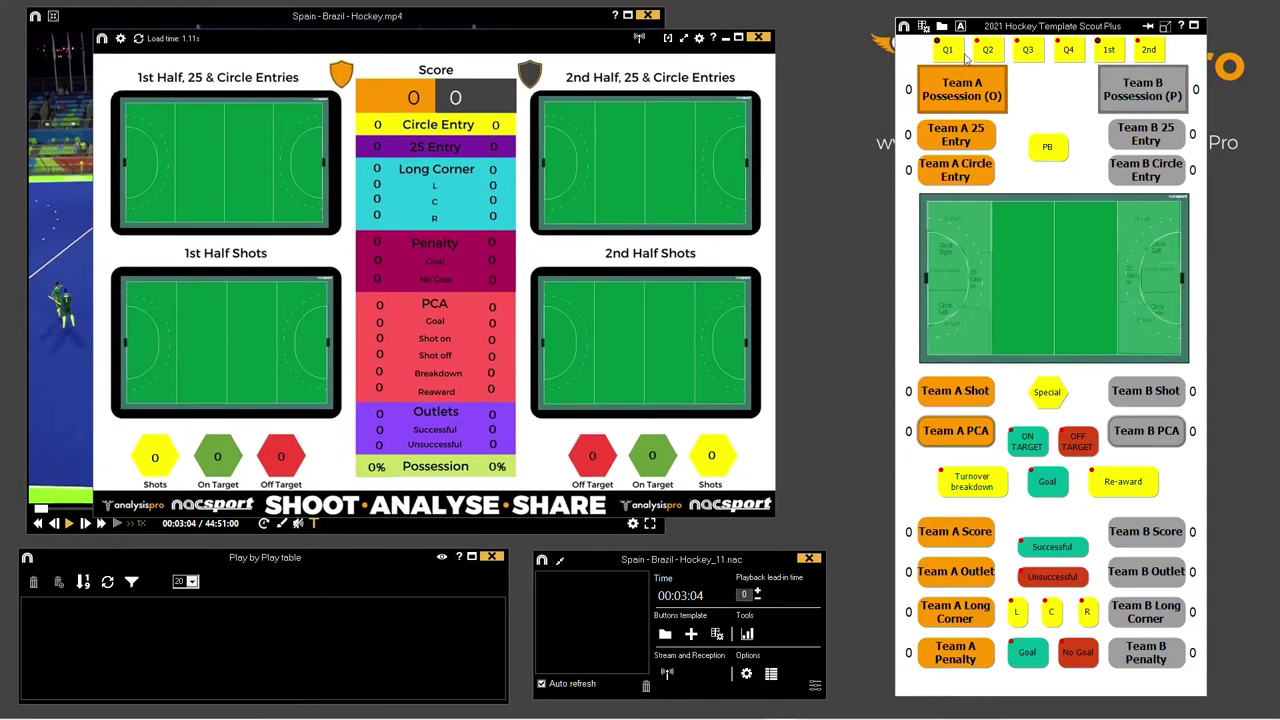
right_click(1113, 55)
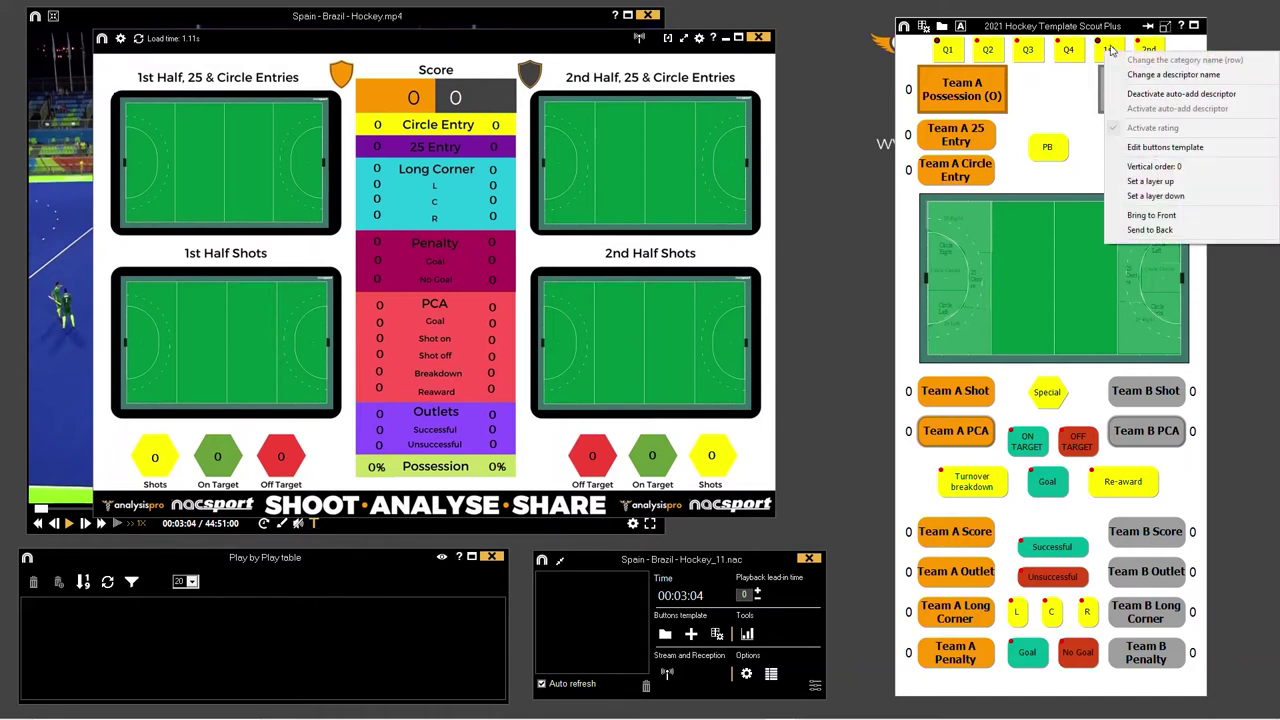
left_click(1046, 107)
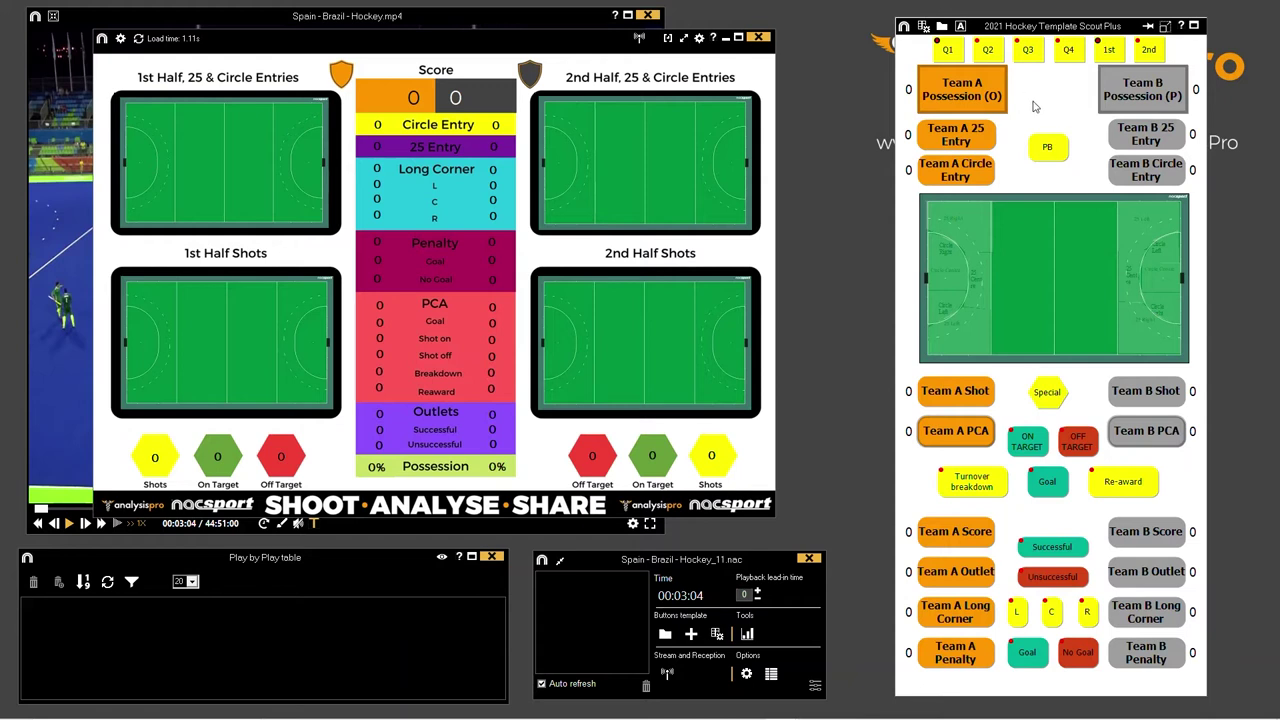
Step: Bring the match video forward, play it and log possession for Team A, for Team B and for Team A again
left_click(466, 22)
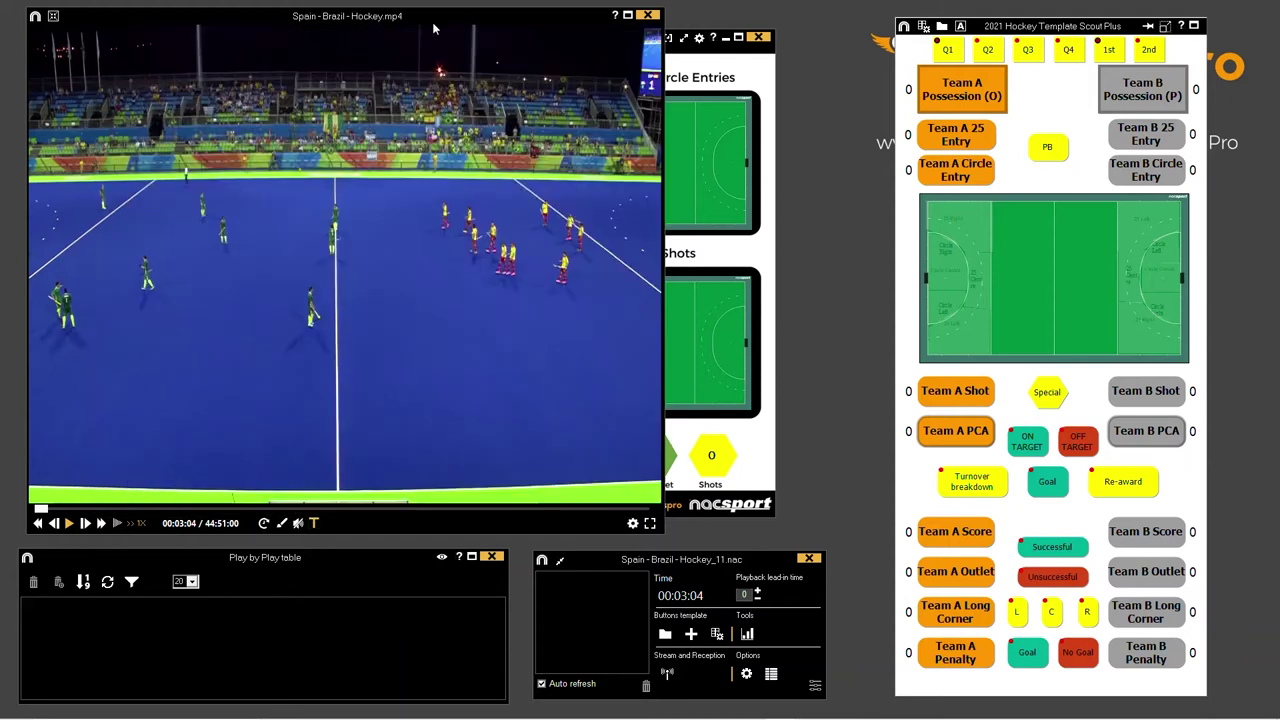
left_click(958, 101)
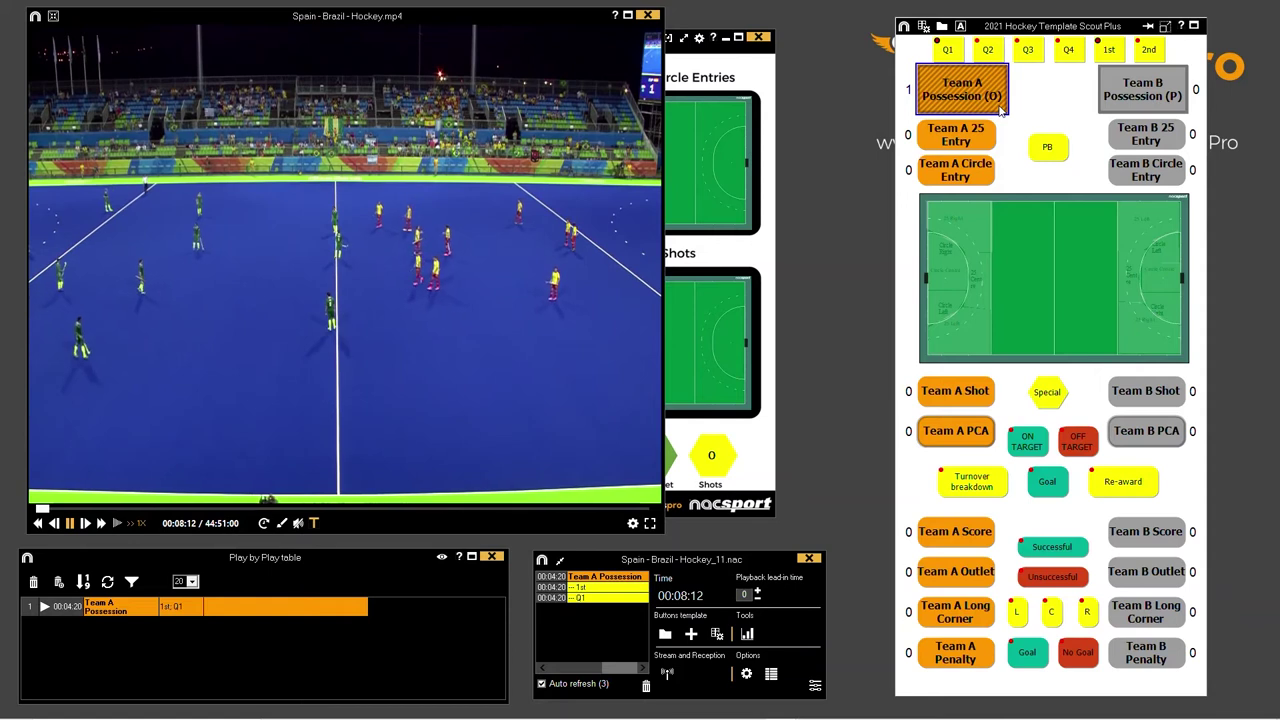
left_click(1150, 94)
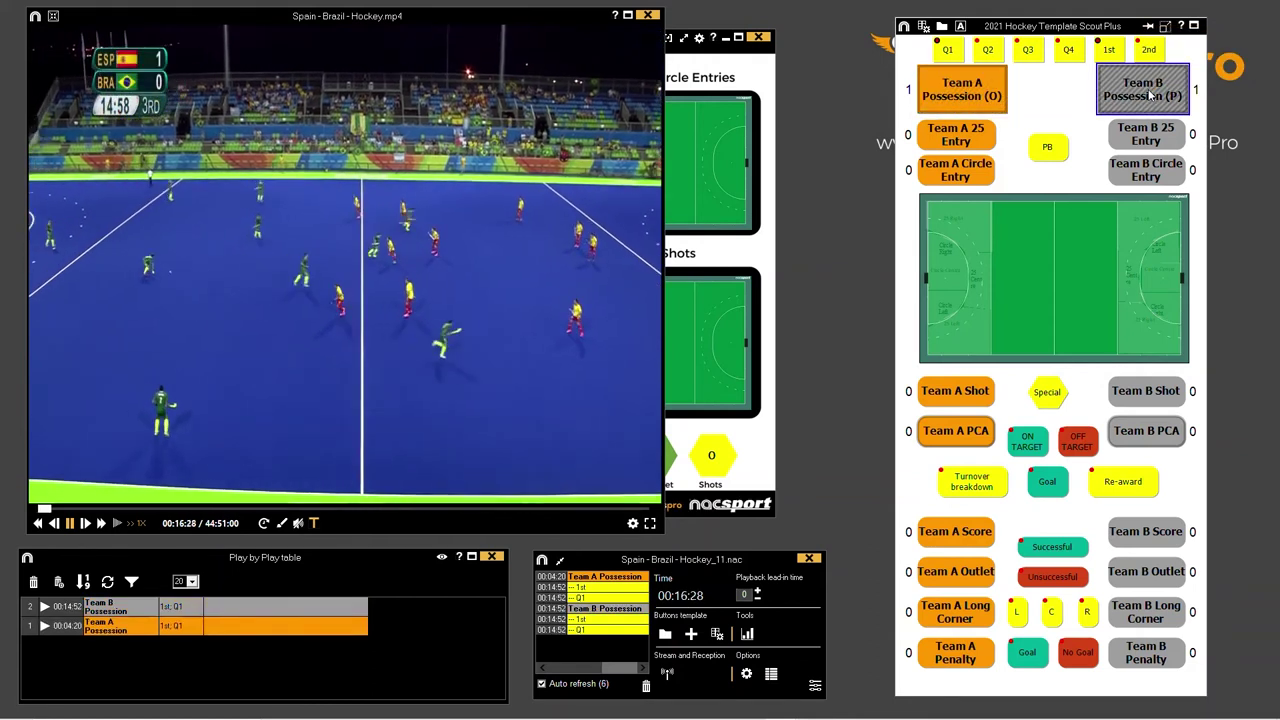
left_click(980, 95)
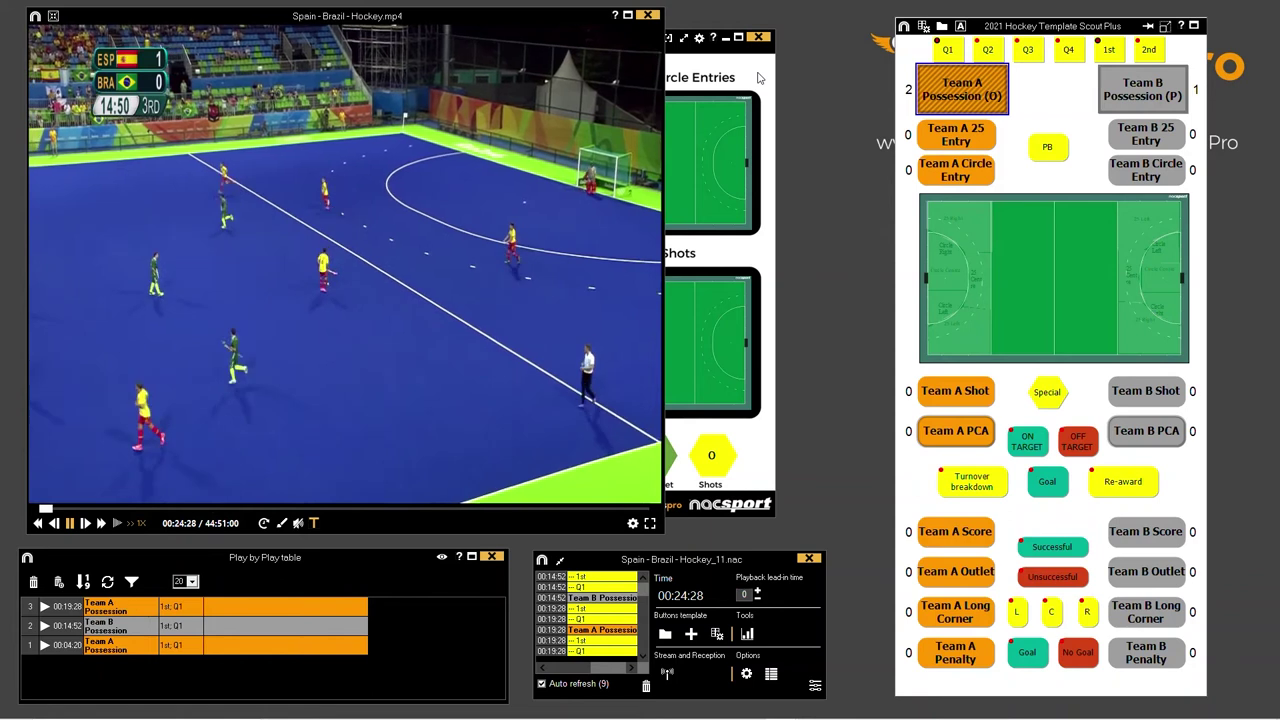
Step: Bring the dashboard back over the video to show the possession split, and pause the match video
left_click(758, 78)
left_click_drag(556, 40, 573, 24)
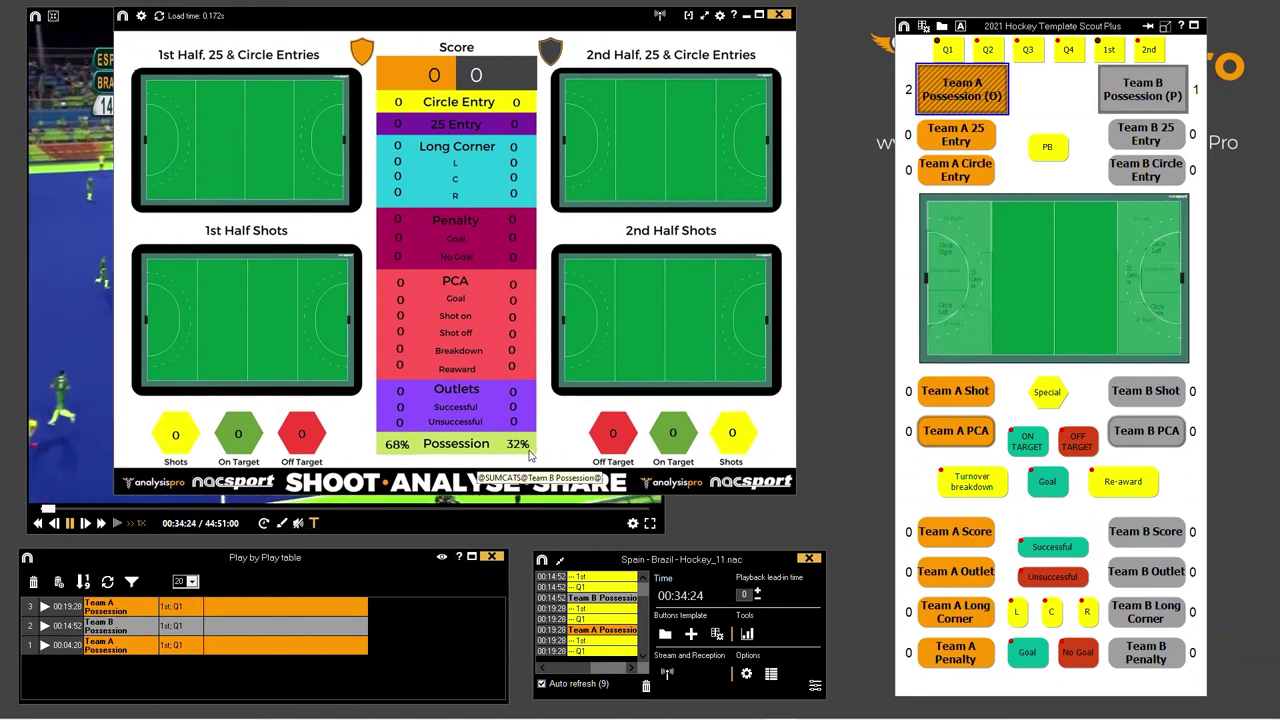
key("space")
left_click(748, 62)
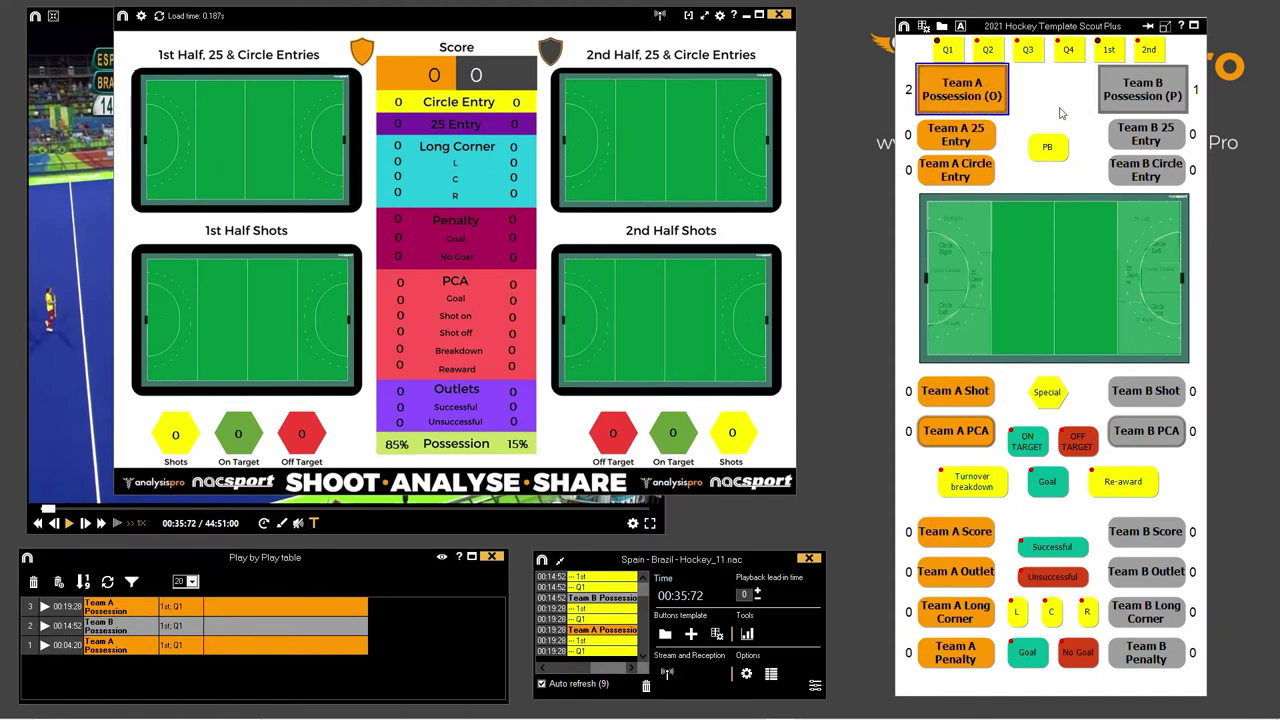
Step: Log one possession, one 25 entry and one circle entry for each of Team A and Team B
left_click(989, 97)
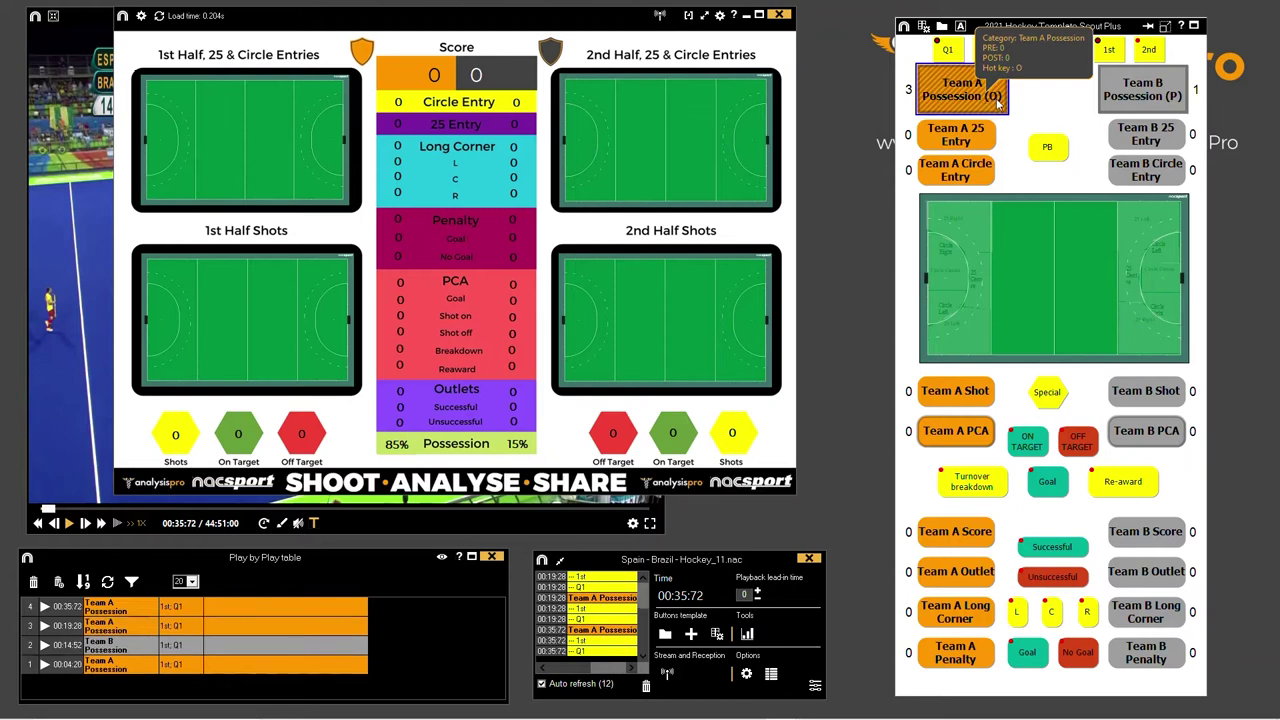
left_click(1168, 98)
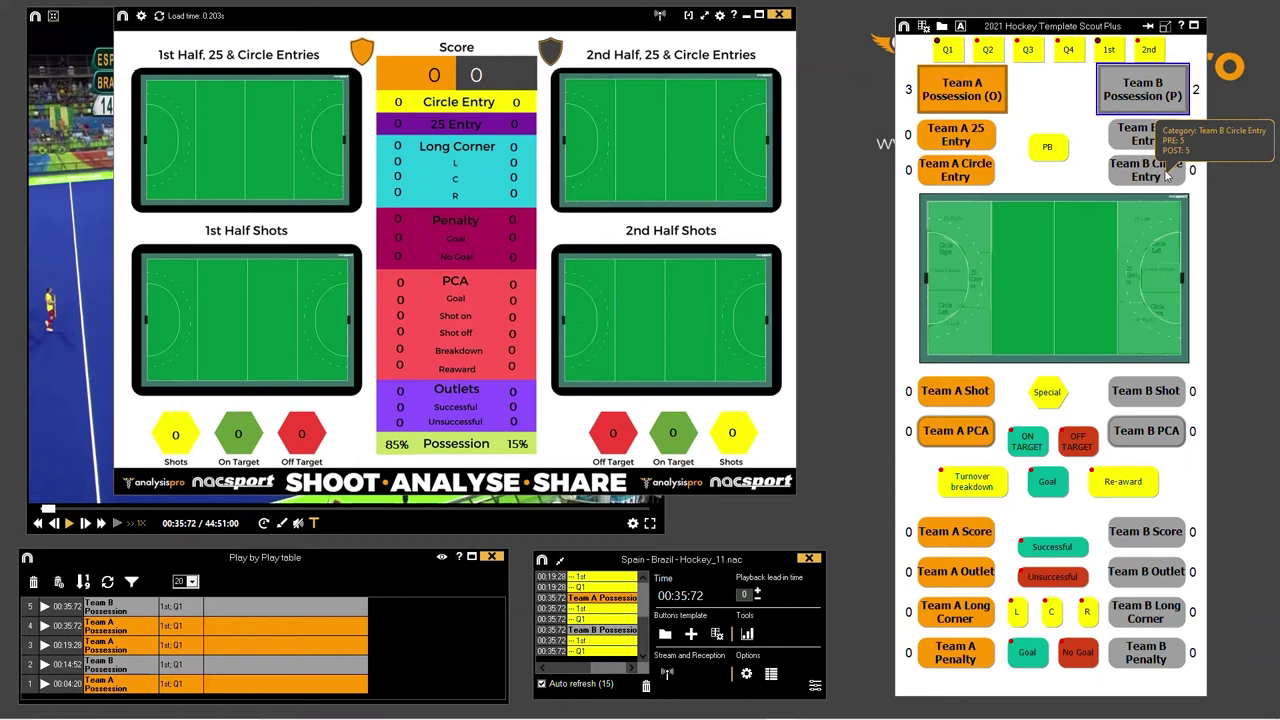
left_click(948, 141)
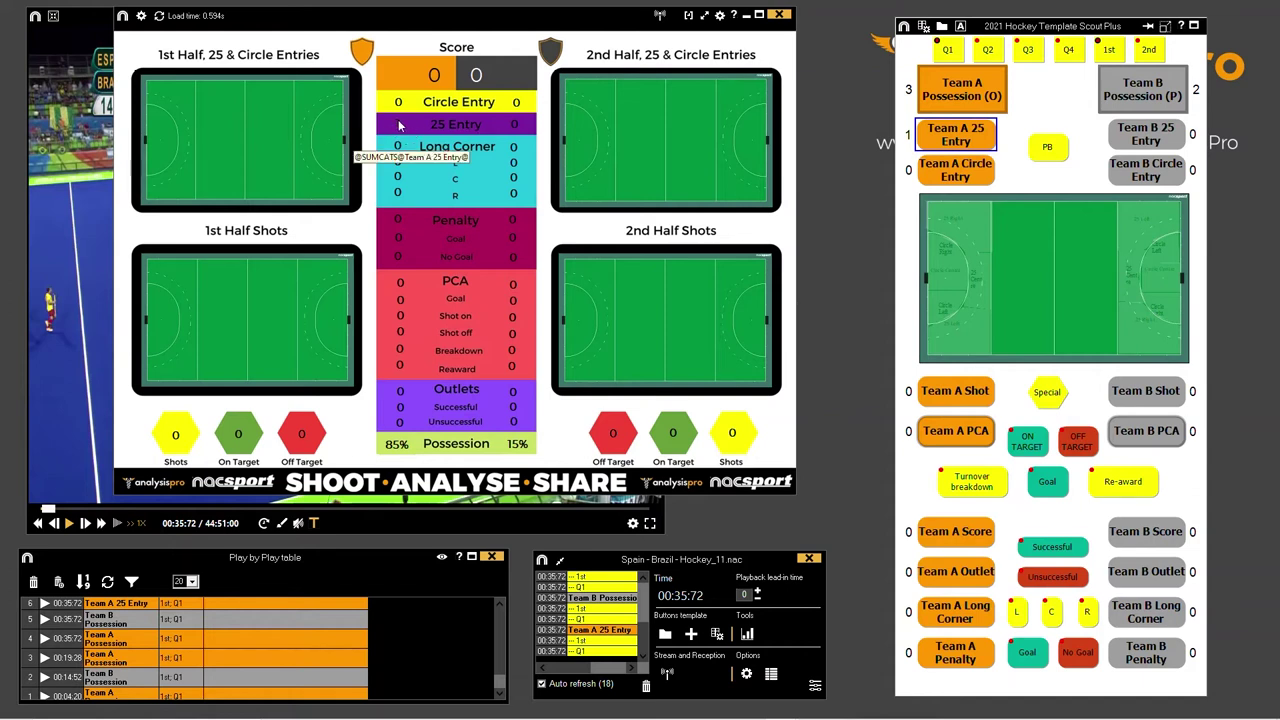
left_click(1162, 142)
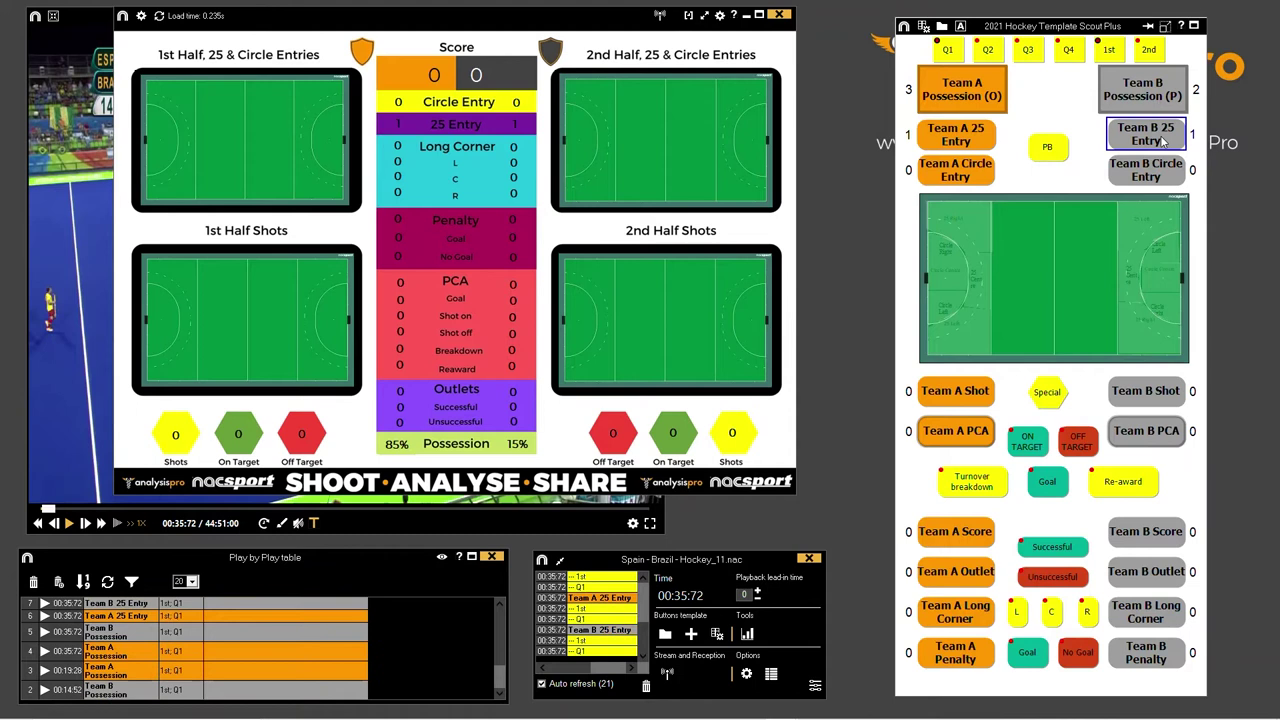
left_click(952, 173)
left_click(1163, 174)
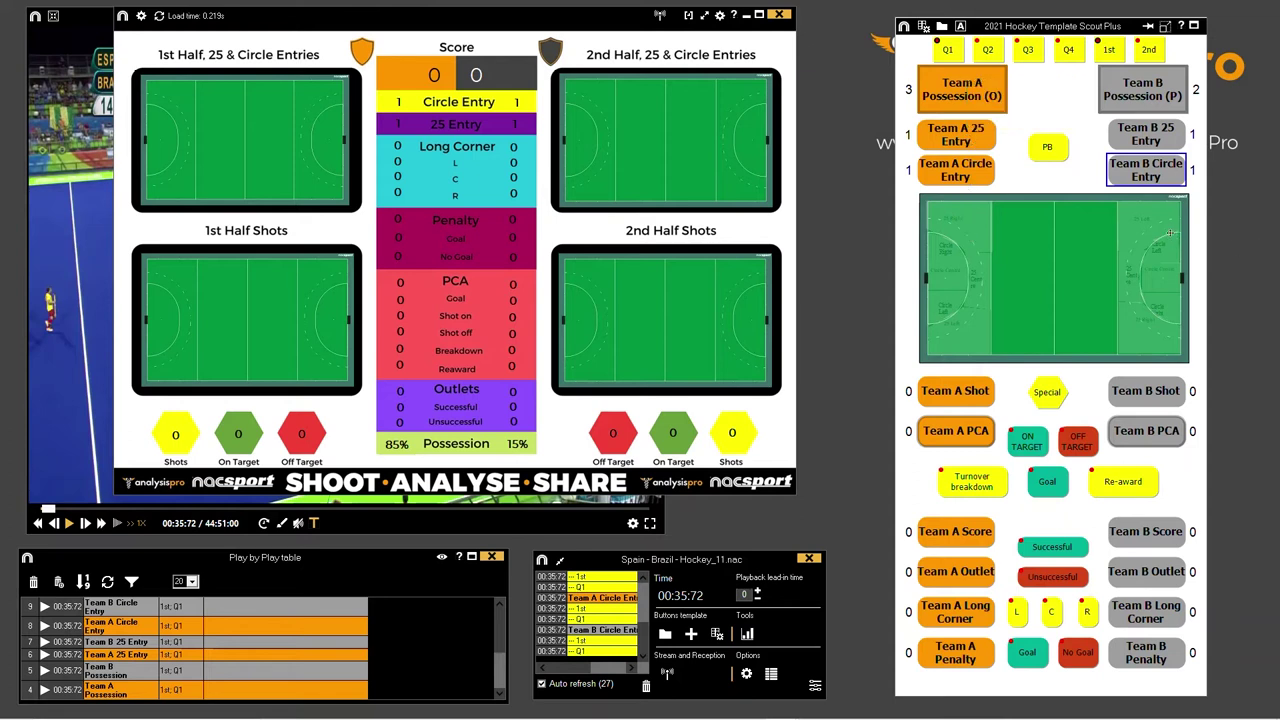
Step: Log three more Team A 25 entries, locating them on the pitch at 25 Right, 25 Centre and 25 Left
left_click(968, 141)
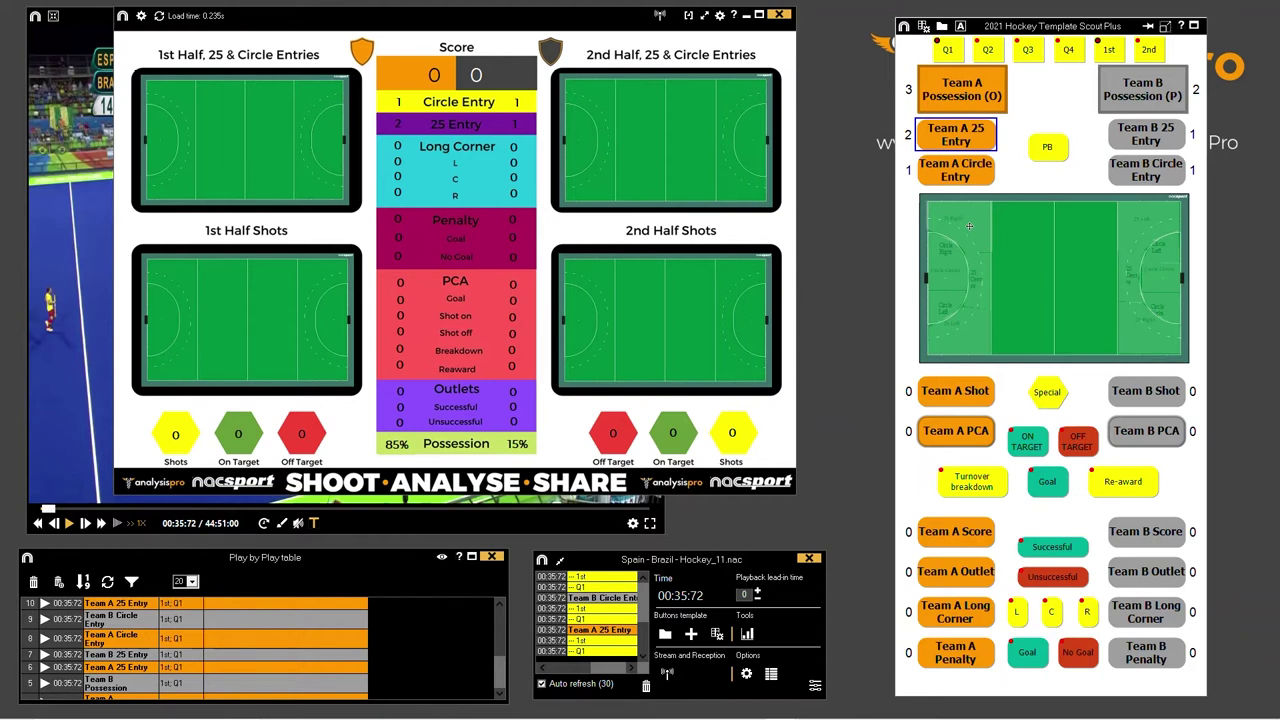
left_click(969, 227)
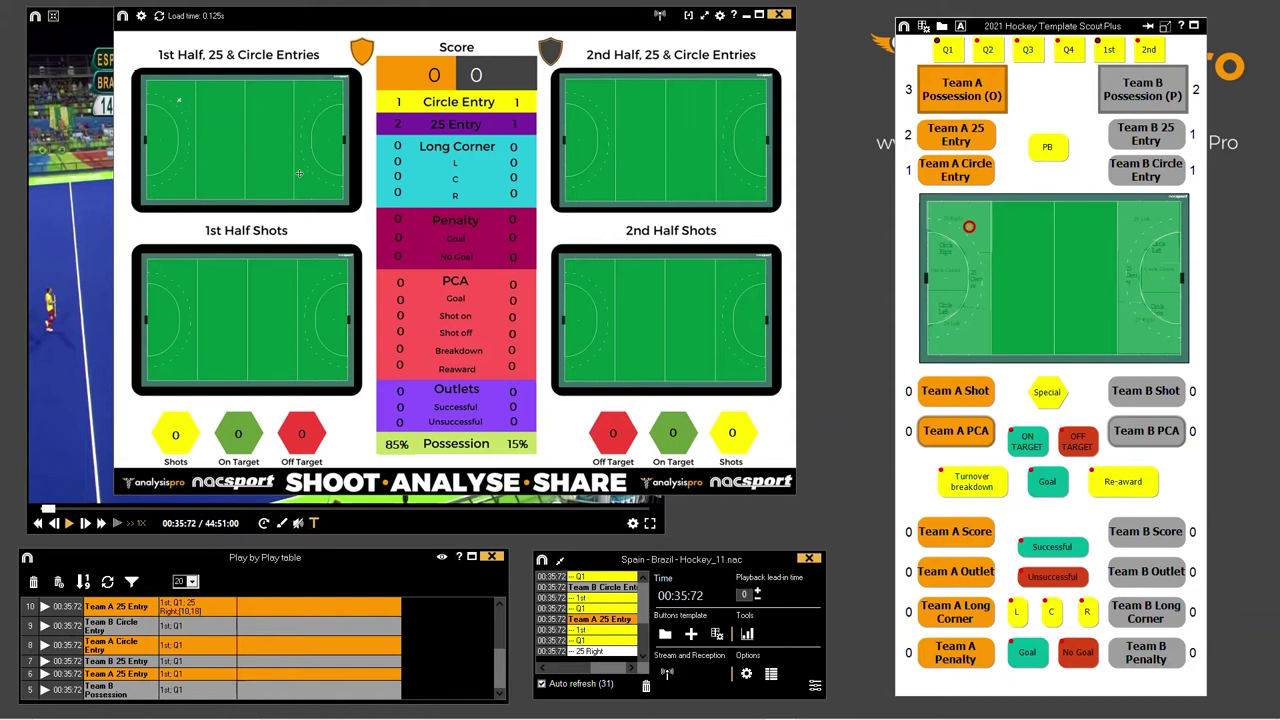
left_click(966, 142)
left_click(980, 279)
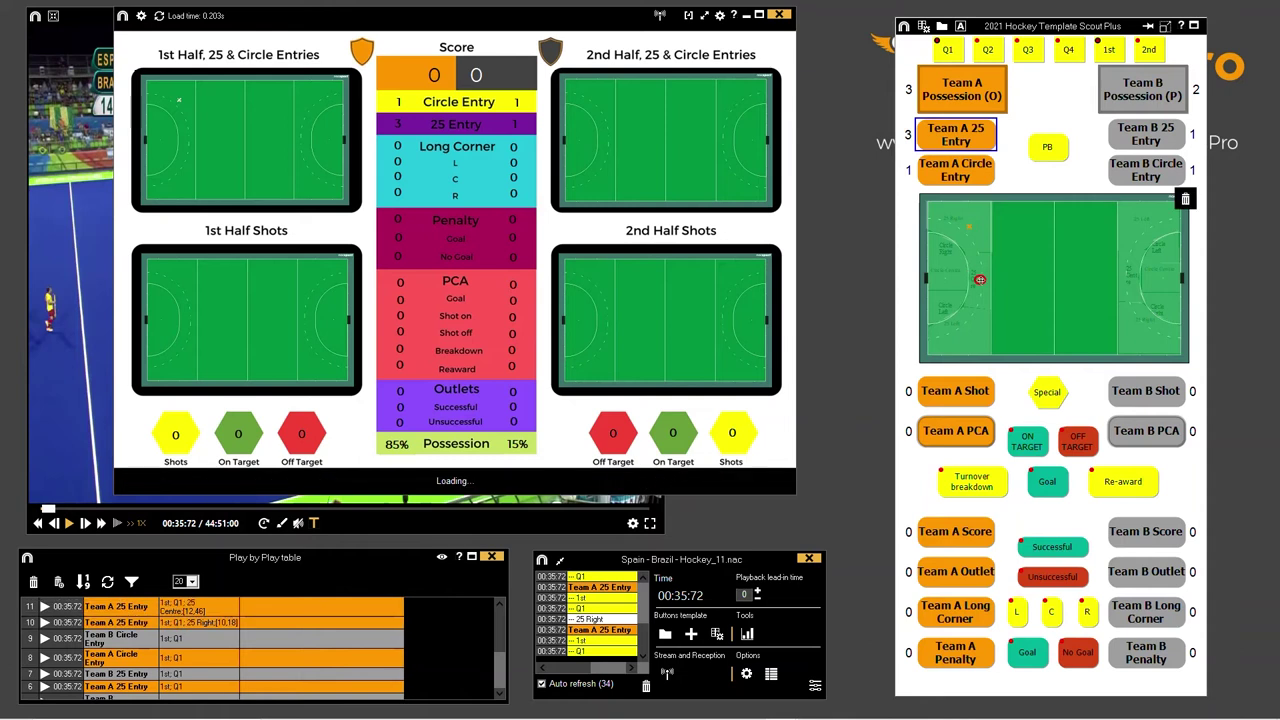
left_click(968, 144)
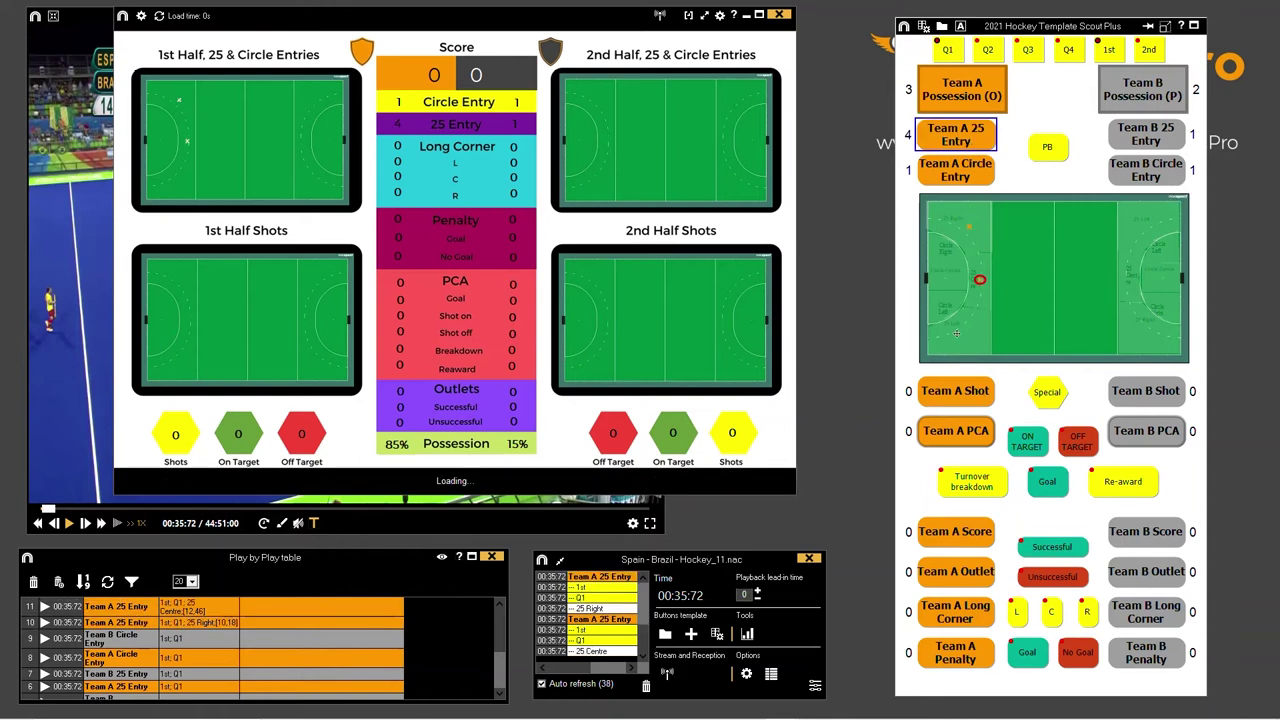
left_click(955, 333)
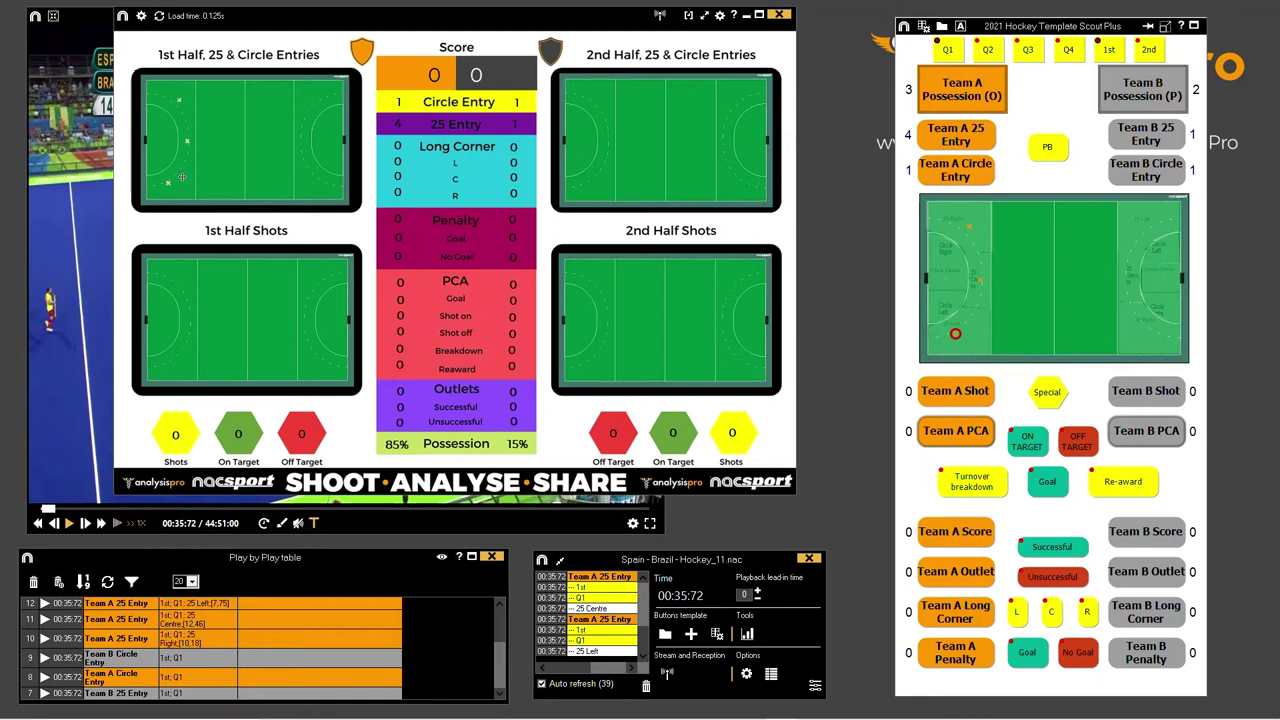
Step: Log three more Team A circle entries, locating them on the pitch at Circle Right, Circle Centre and Circle Left
left_click(967, 180)
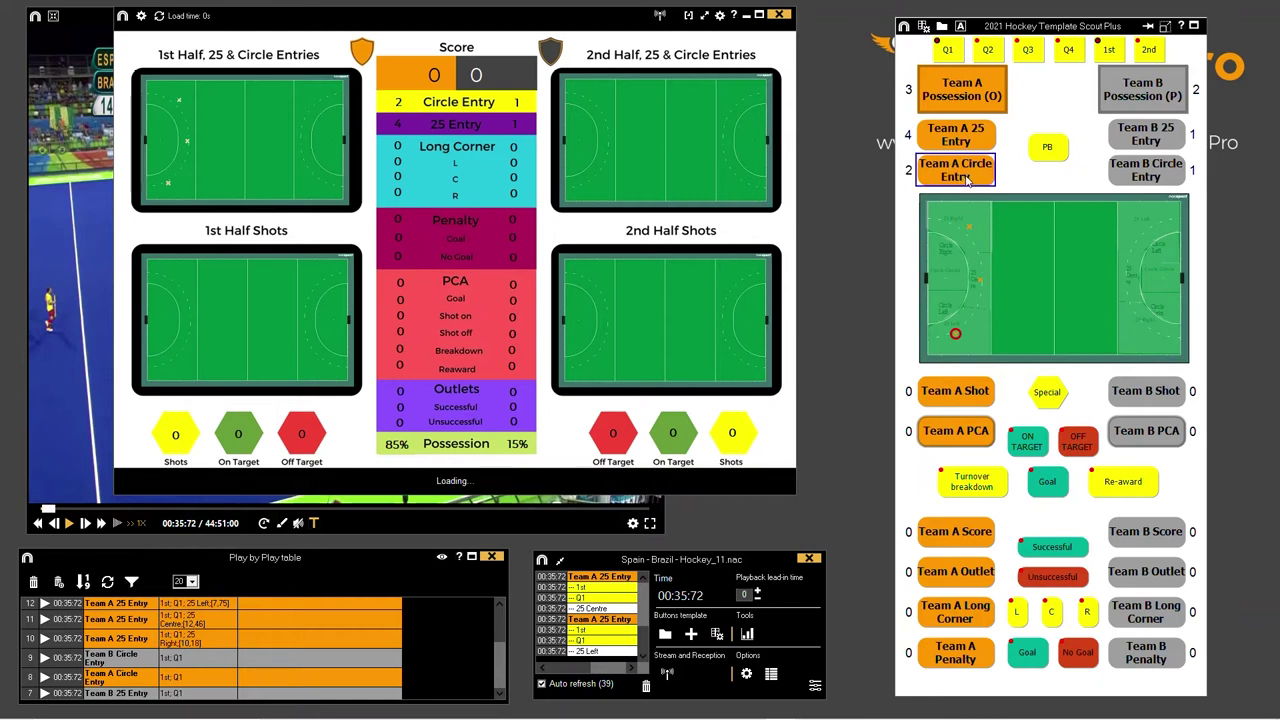
left_click(945, 245)
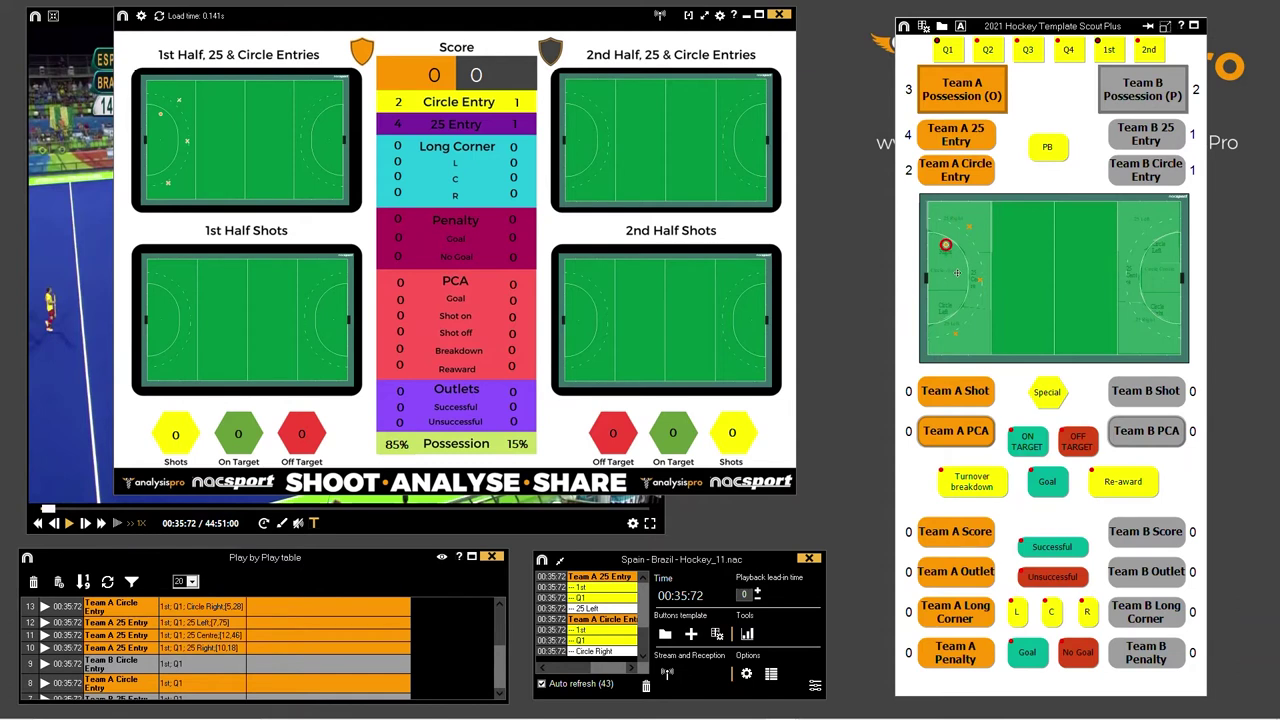
left_click(968, 172)
left_click(959, 277)
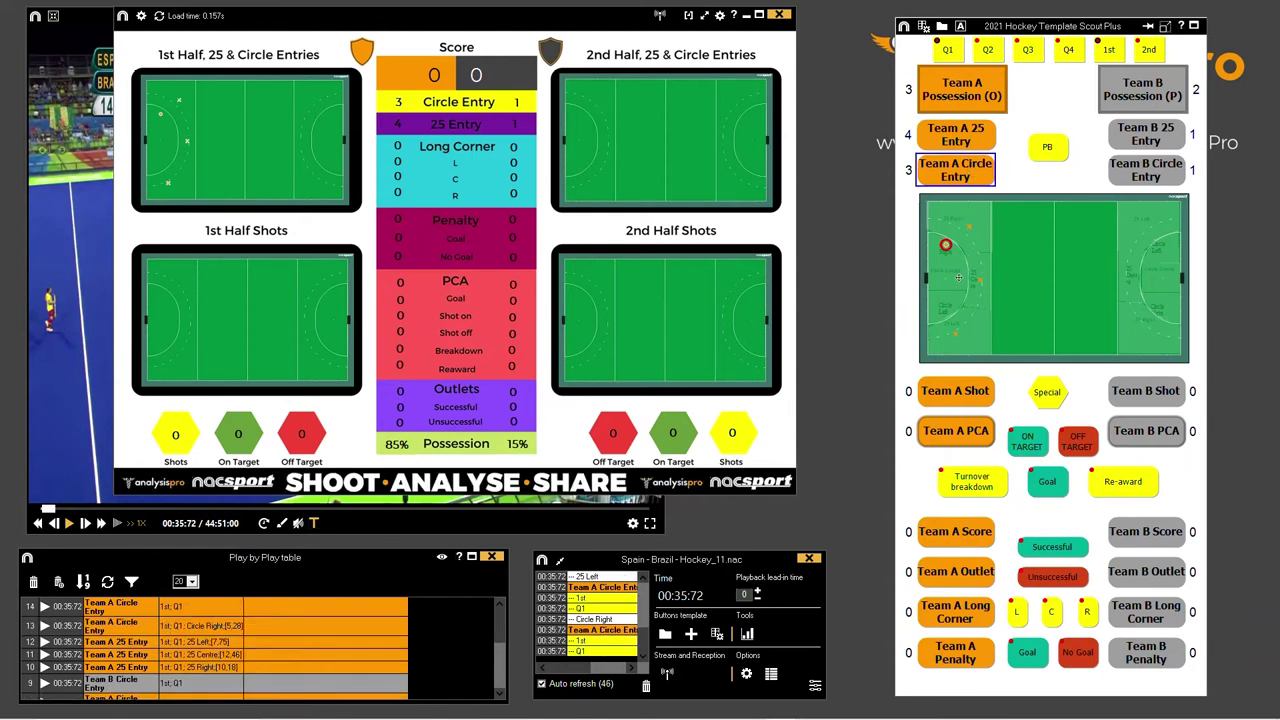
left_click(967, 175)
left_click(947, 308)
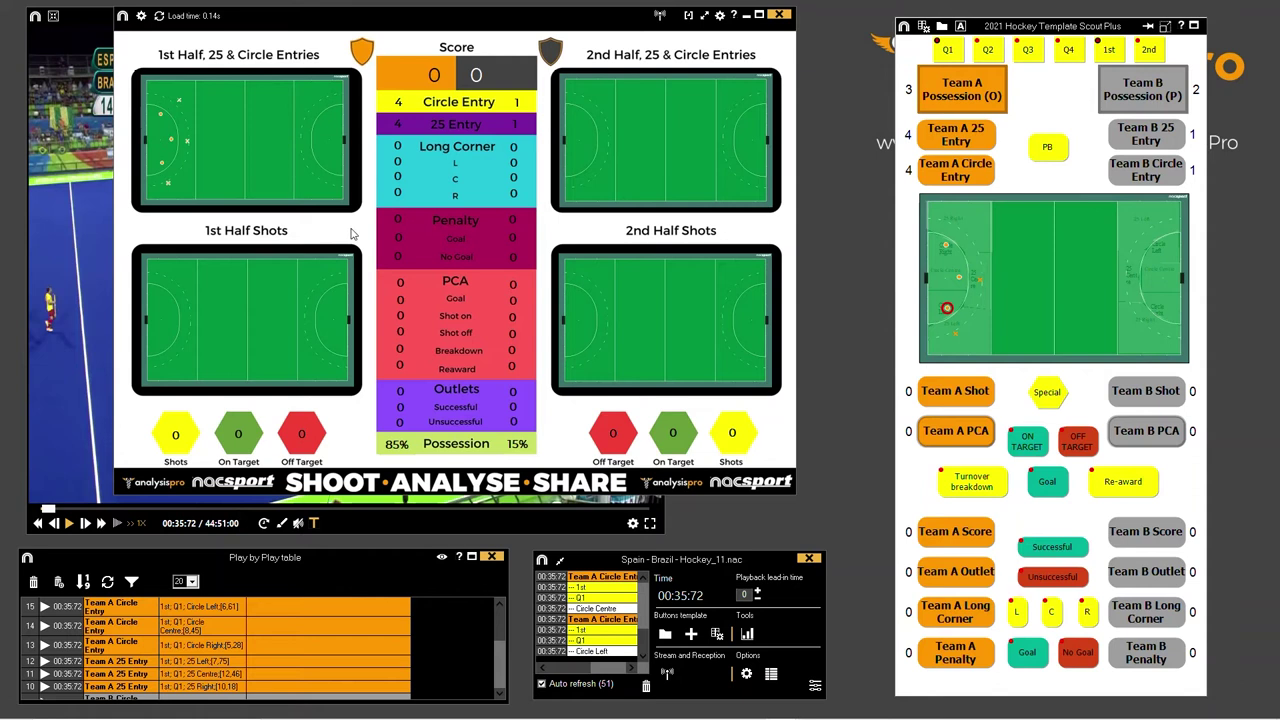
Step: Log three more Team B 25 entries, locating them on the pitch at 25 Left, 25 Centre and 25 Right
left_click(1152, 136)
left_click(1132, 224)
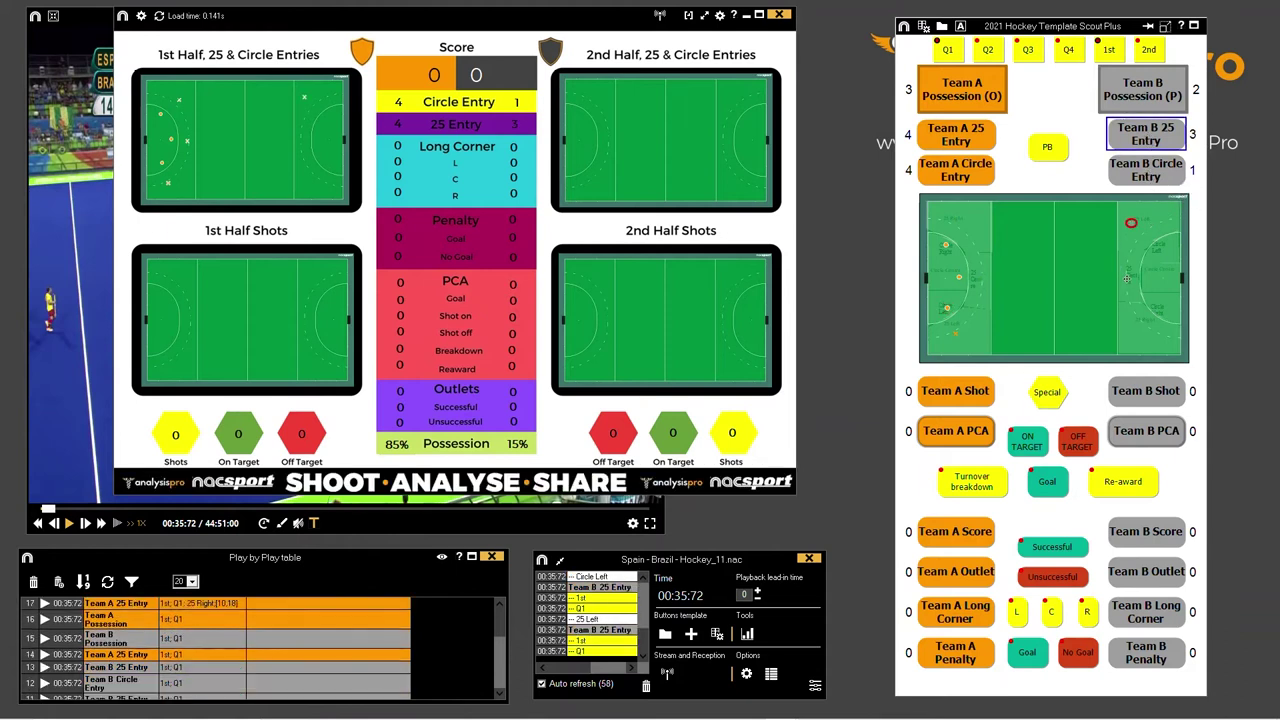
left_click(1131, 330)
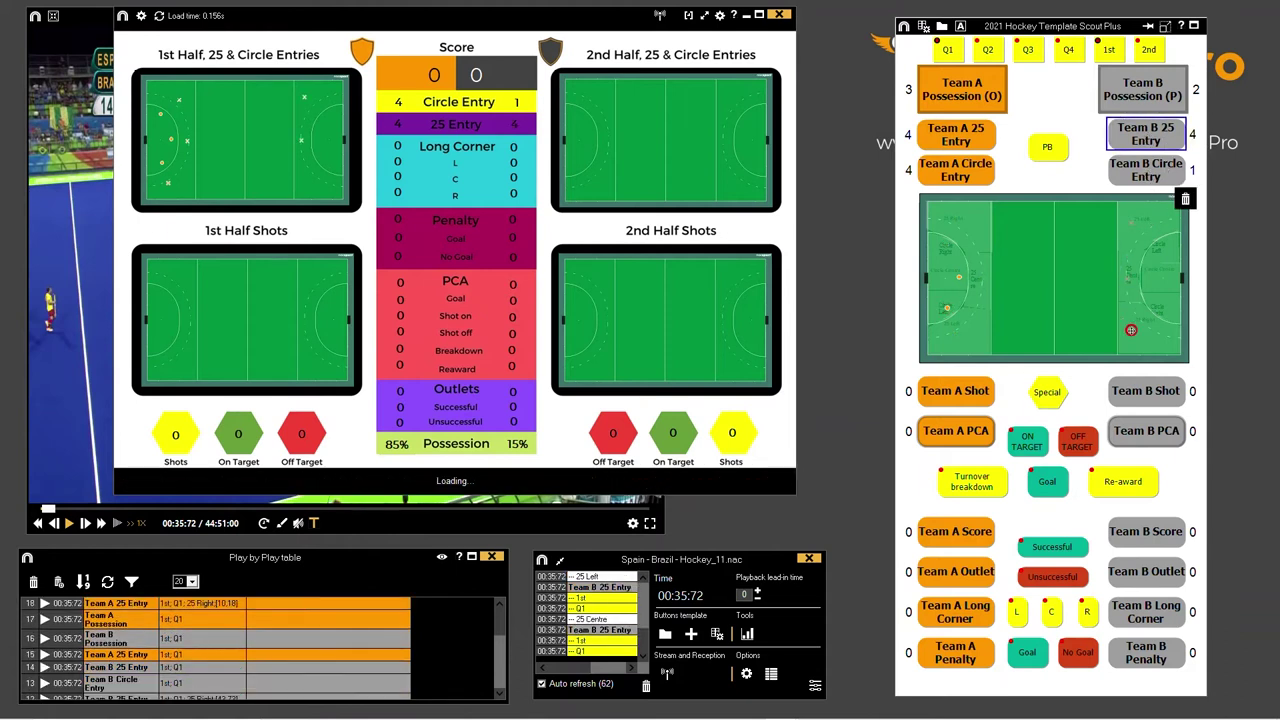
Step: Log three more Team B circle entries, locating them on the pitch at Circle Left, Circle Centre and Circle Right
left_click(1131, 175)
left_click(1162, 249)
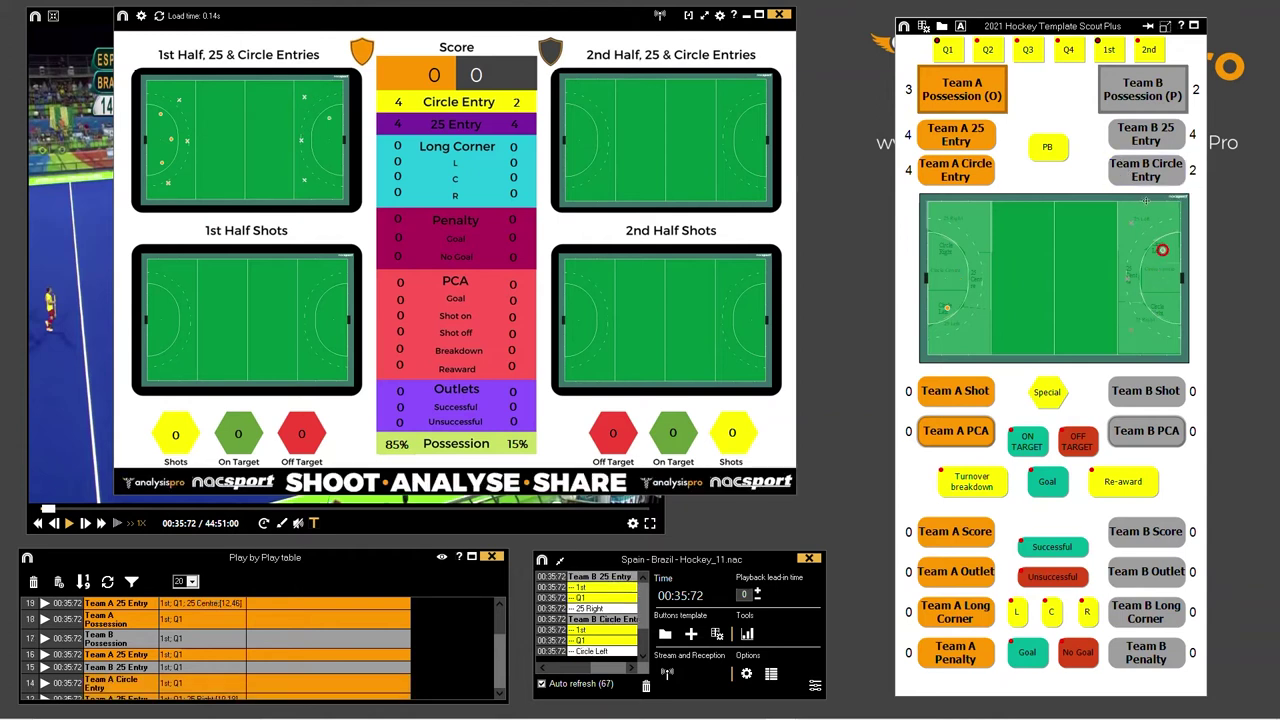
left_click(1148, 180)
left_click(1153, 277)
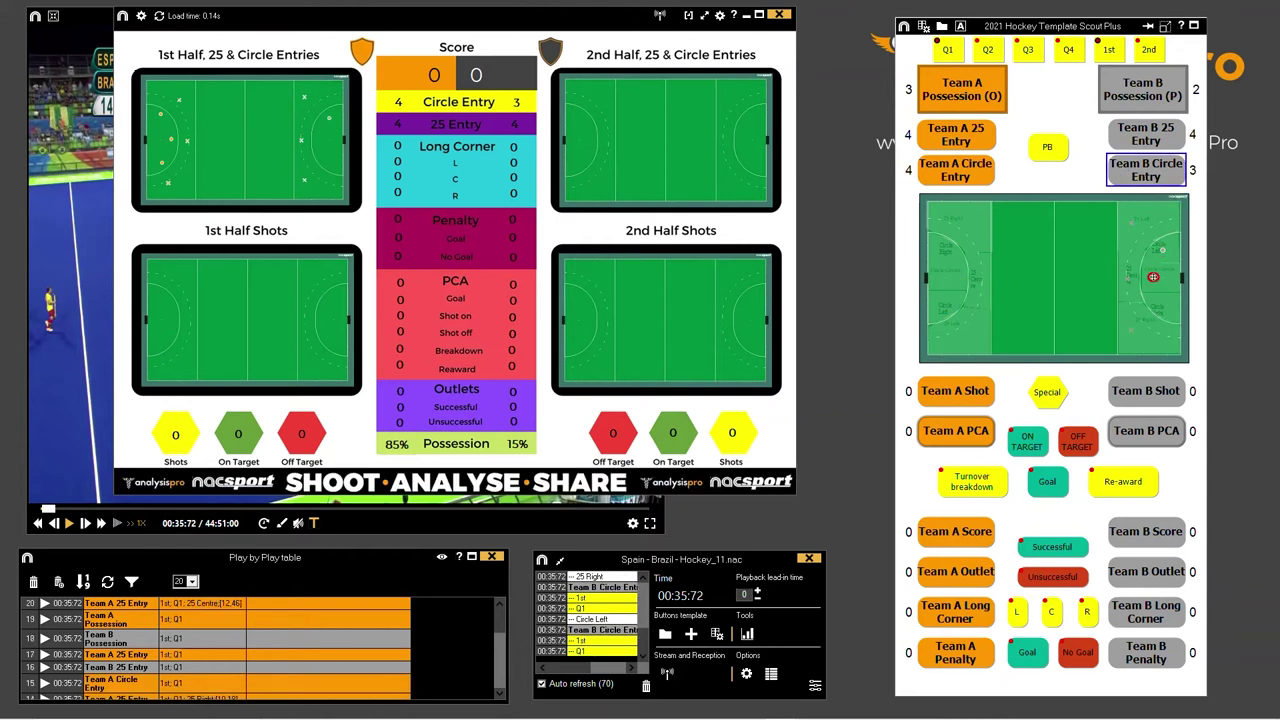
left_click(1146, 175)
left_click(1163, 307)
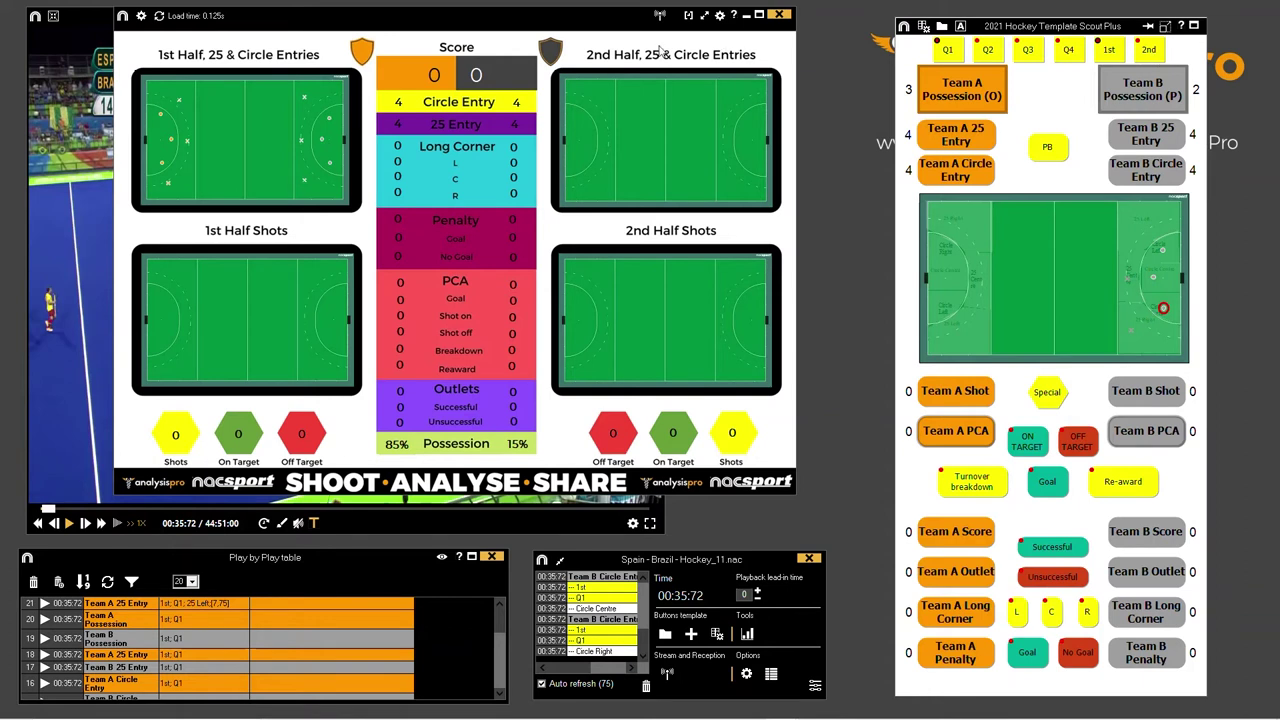
Step: Activate the auto-add descriptor for the 2nd half and deactivate it for the 1st half
right_click(1157, 57)
left_click(1138, 42)
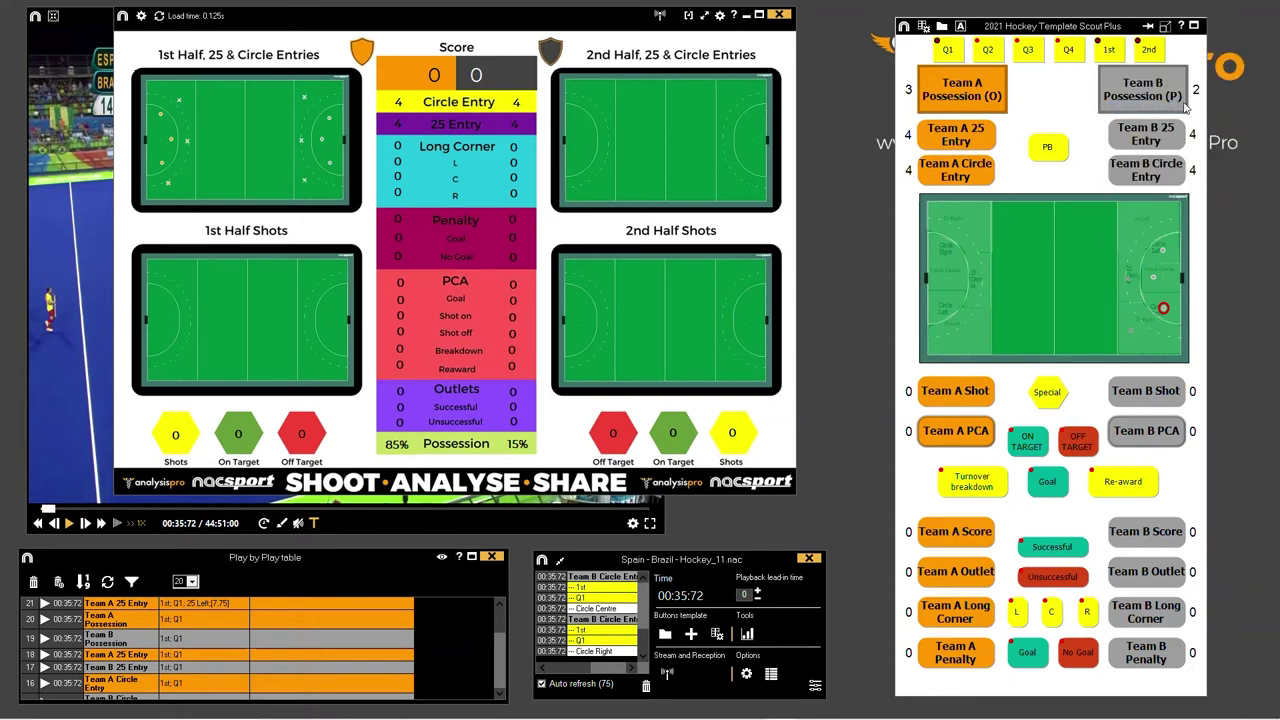
right_click(1113, 51)
left_click(1160, 92)
Step: Log three second-half Team A 25 entries, locating them on the pitch at 25 Right, 25 Centre and 25 Left
left_click(960, 134)
left_click(965, 229)
left_click(980, 136)
left_click(985, 284)
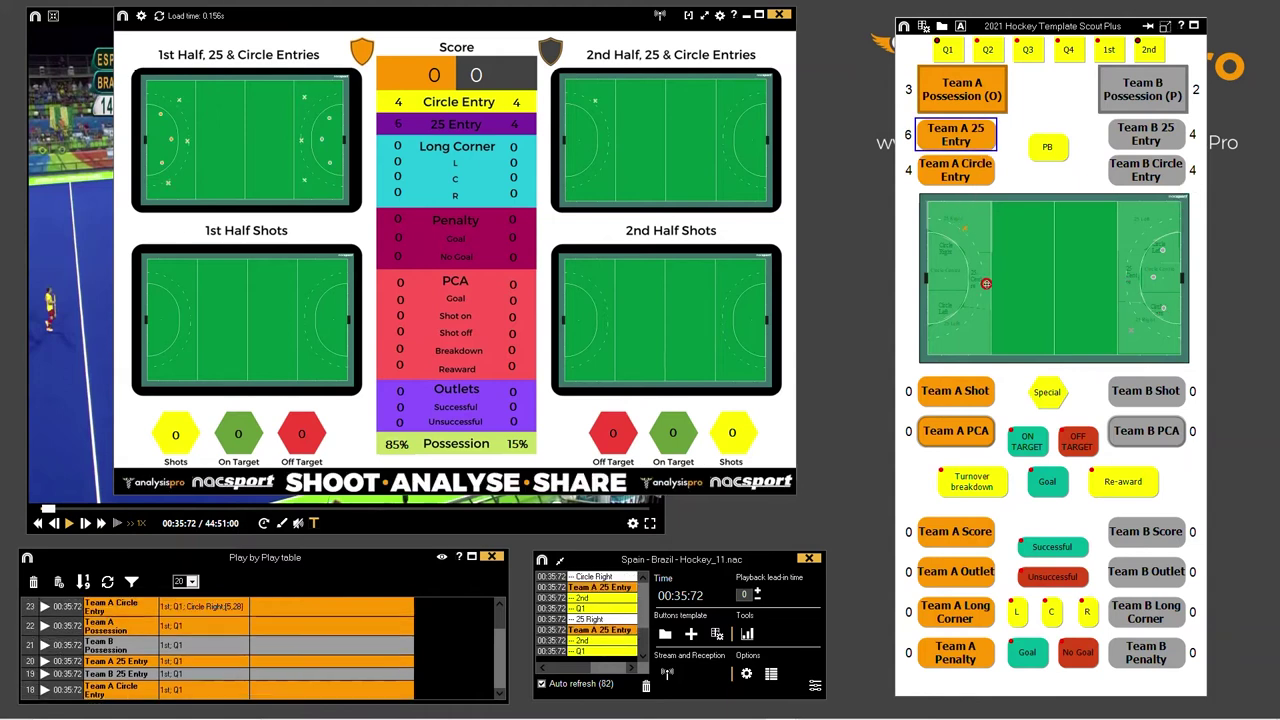
left_click(960, 138)
left_click(969, 338)
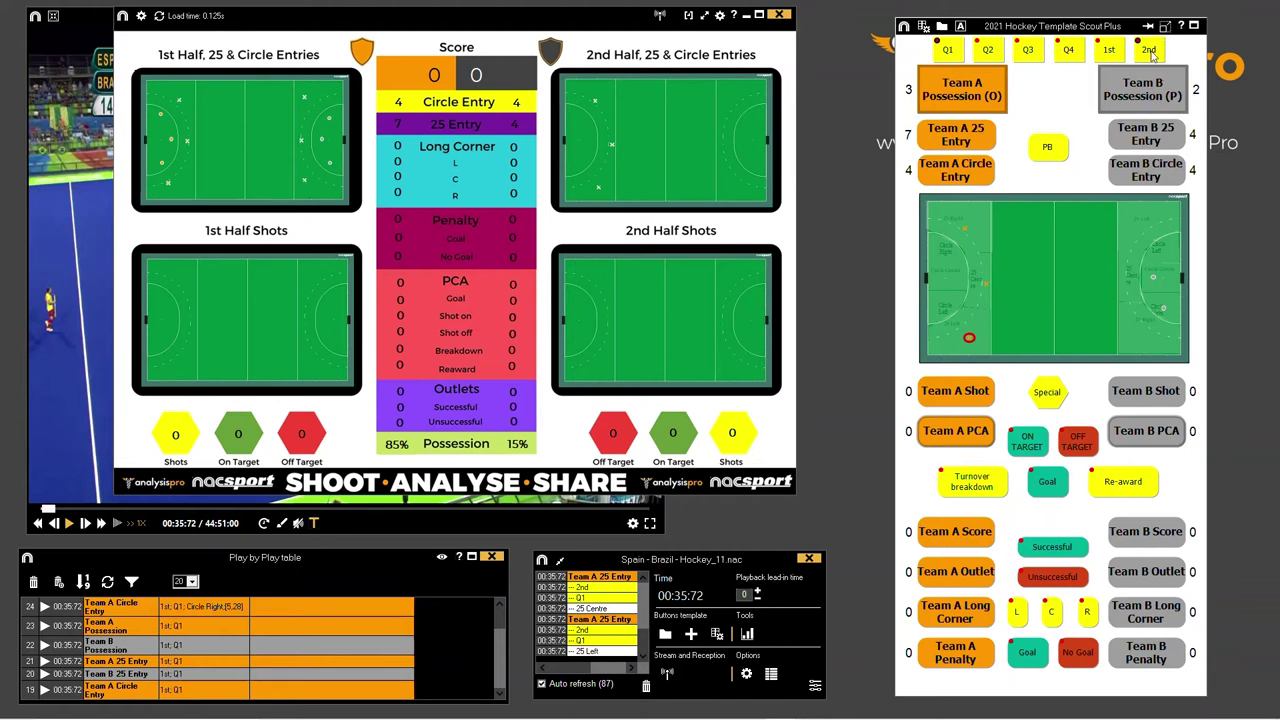
Step: Switch the auto-add descriptor back to the 1st half and deactivate it for the 2nd half
right_click(1110, 52)
key("Escape")
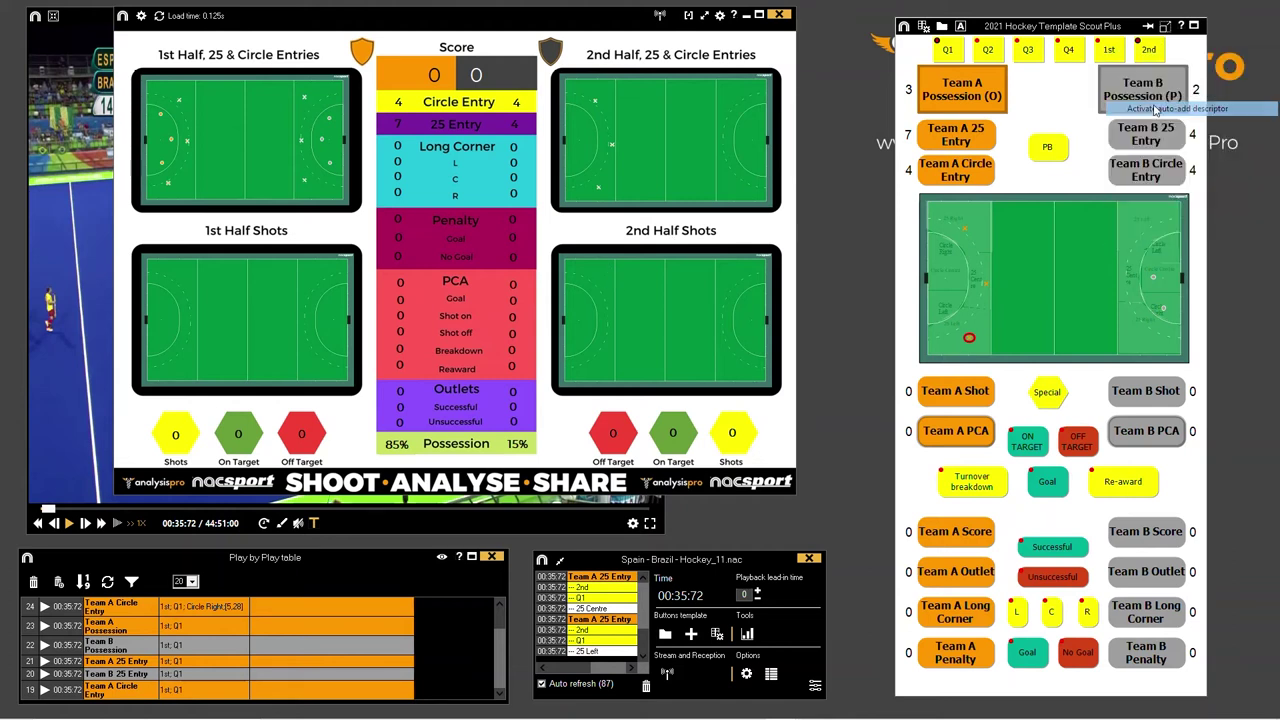
right_click(1152, 58)
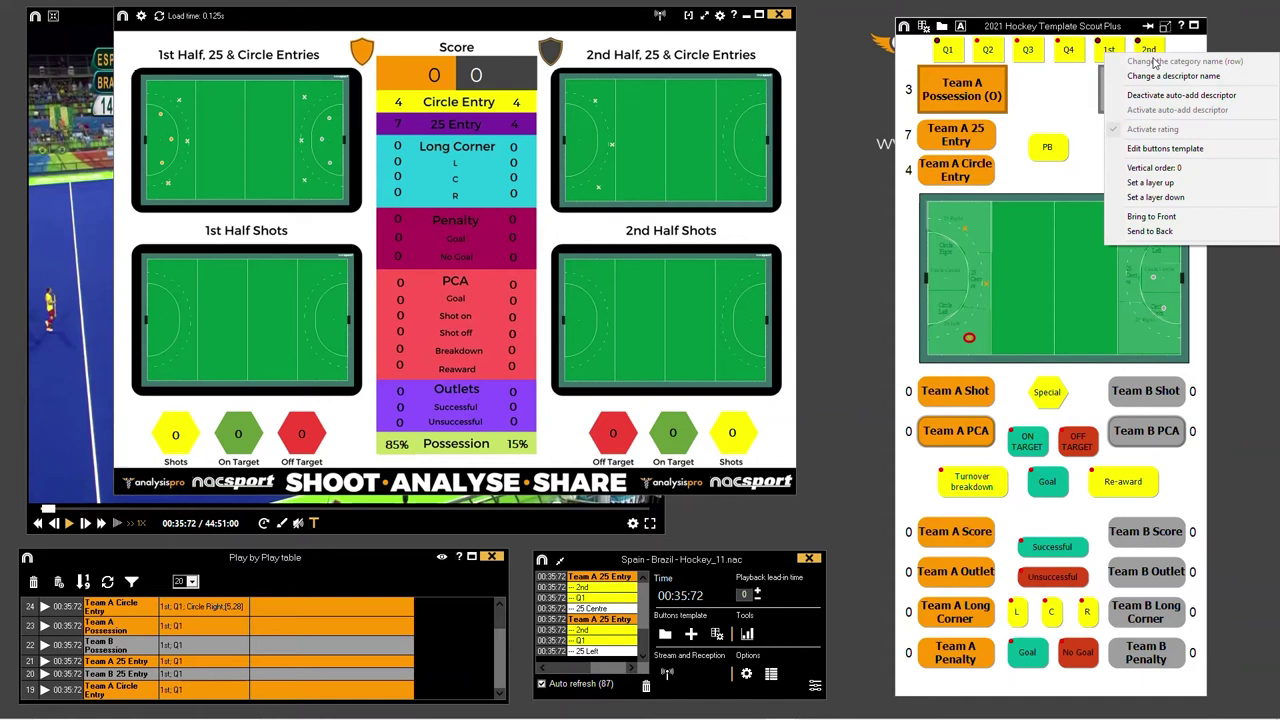
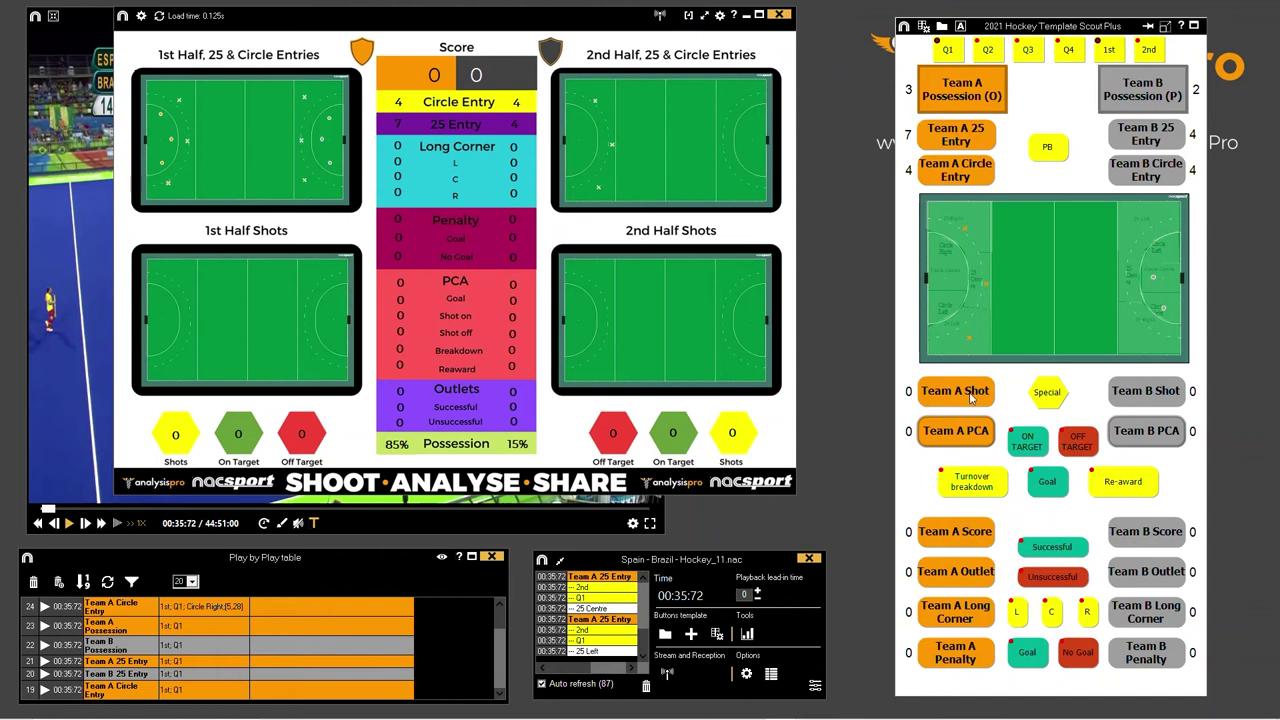
Step: Log two Team A shots at Circle Centre, the first marked ON TARGET and the second OFF TARGET
left_click(967, 398)
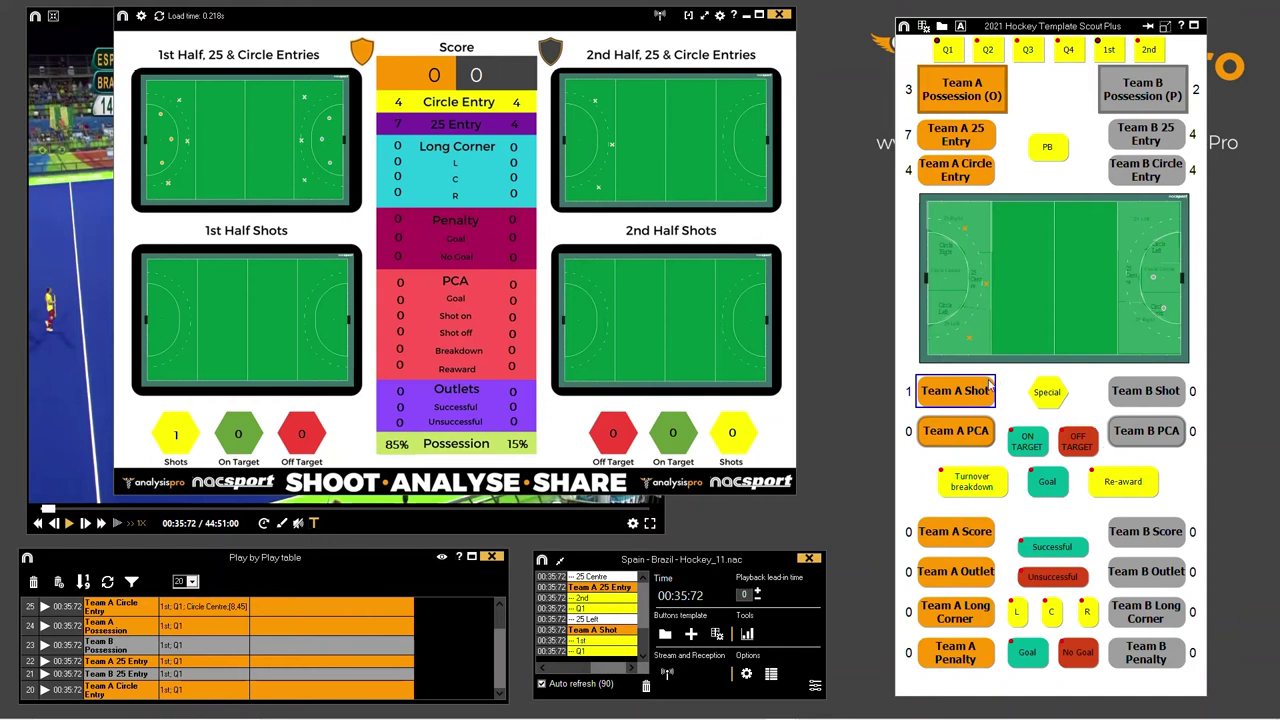
left_click(1030, 443)
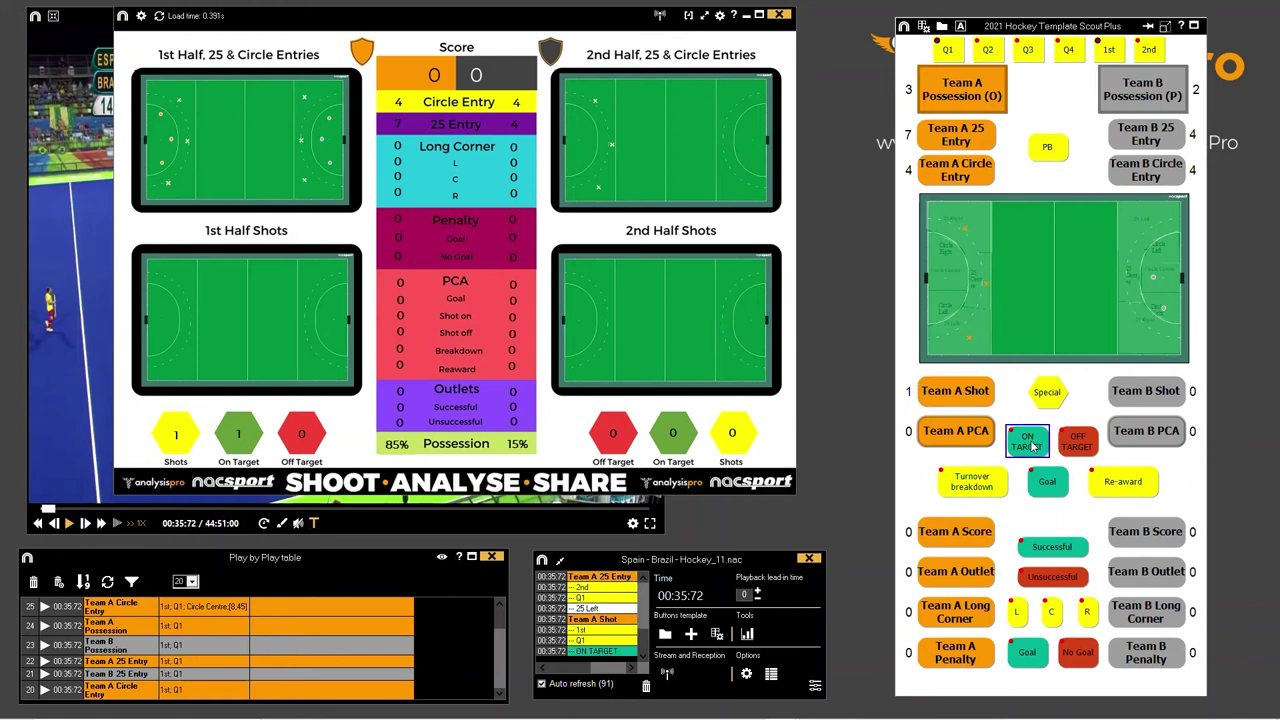
left_click(948, 277)
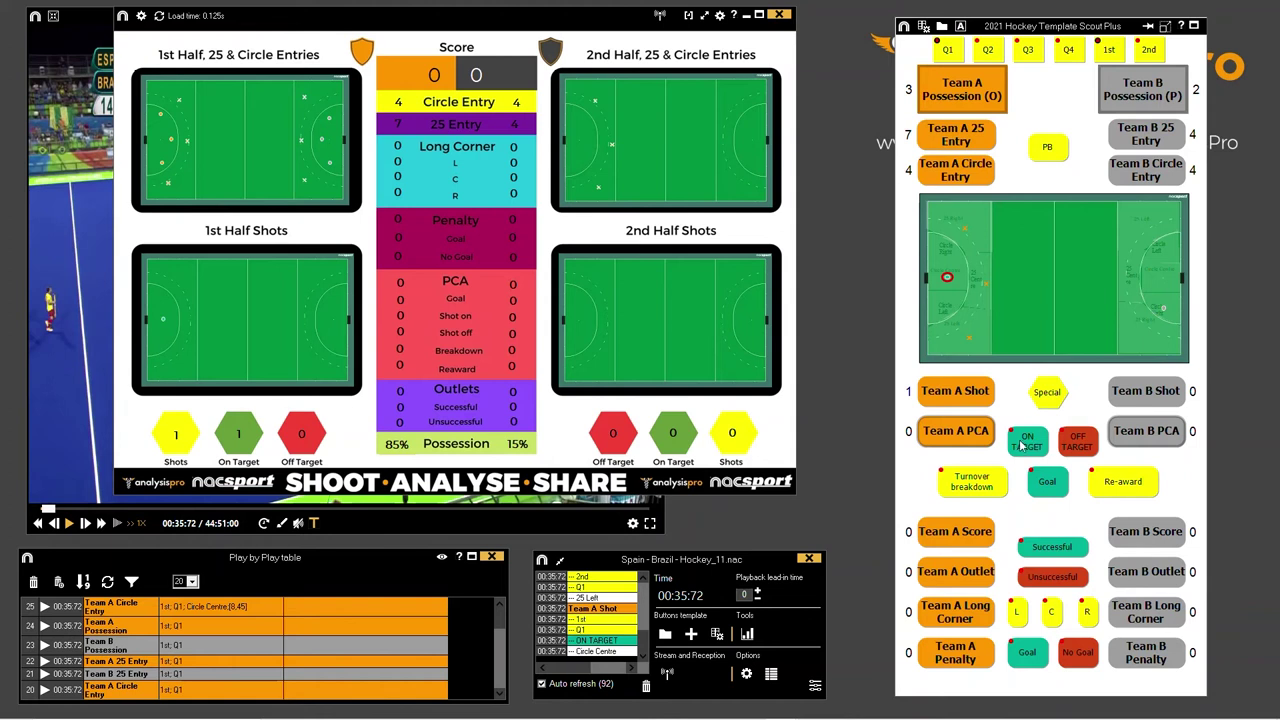
left_click(958, 392)
left_click(1077, 440)
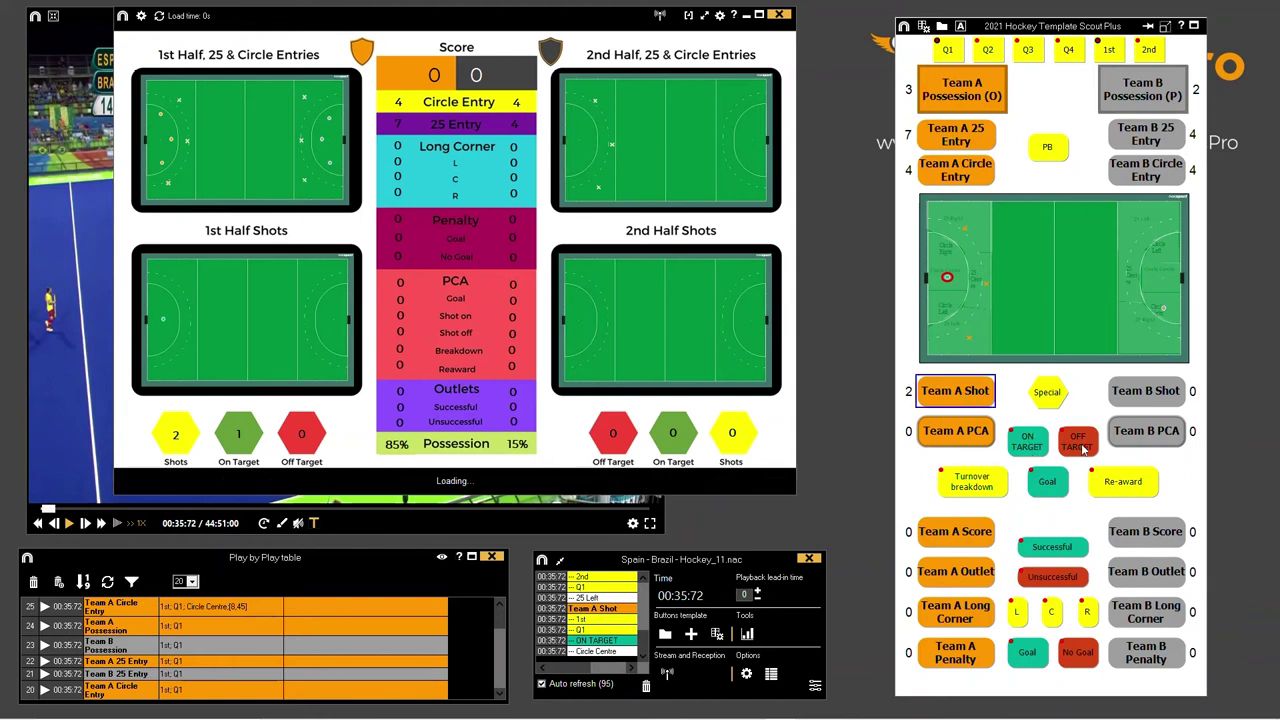
left_click(958, 285)
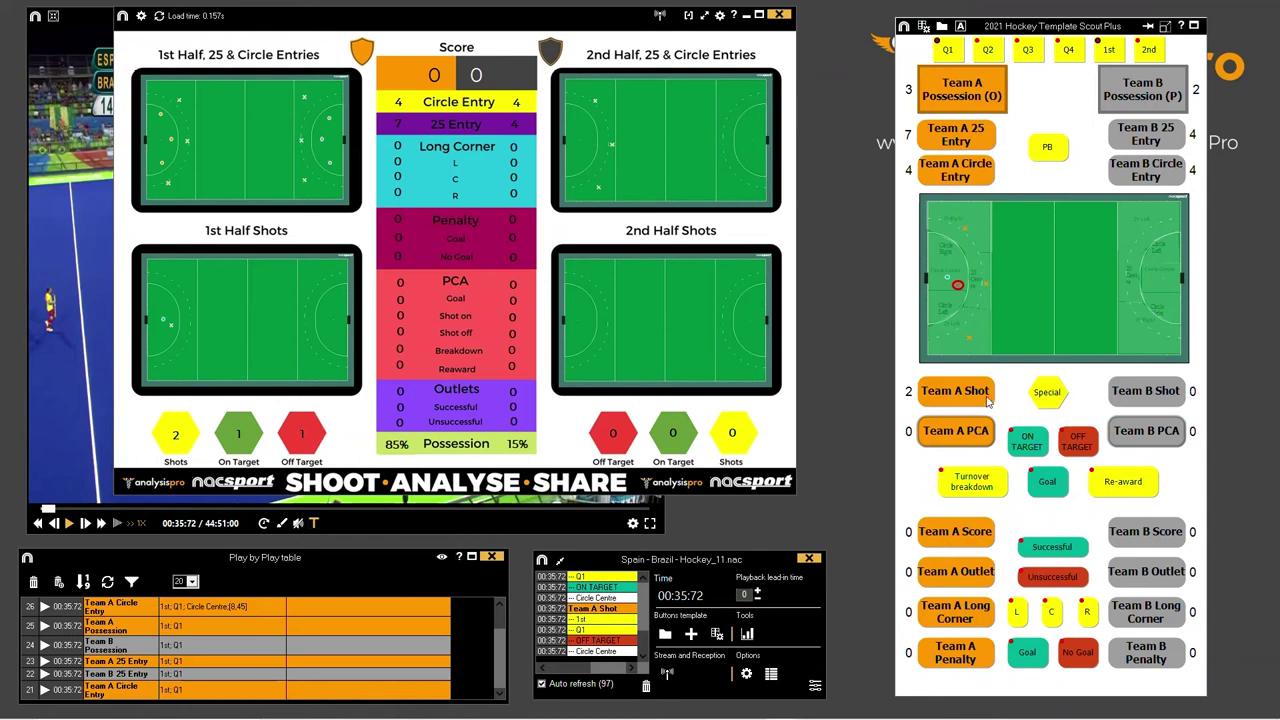
Step: Log a Team A PCA containing an on-target shot and goal at Circle Centre in the pitch's right-hand circle, and end the PCA
left_click(959, 442)
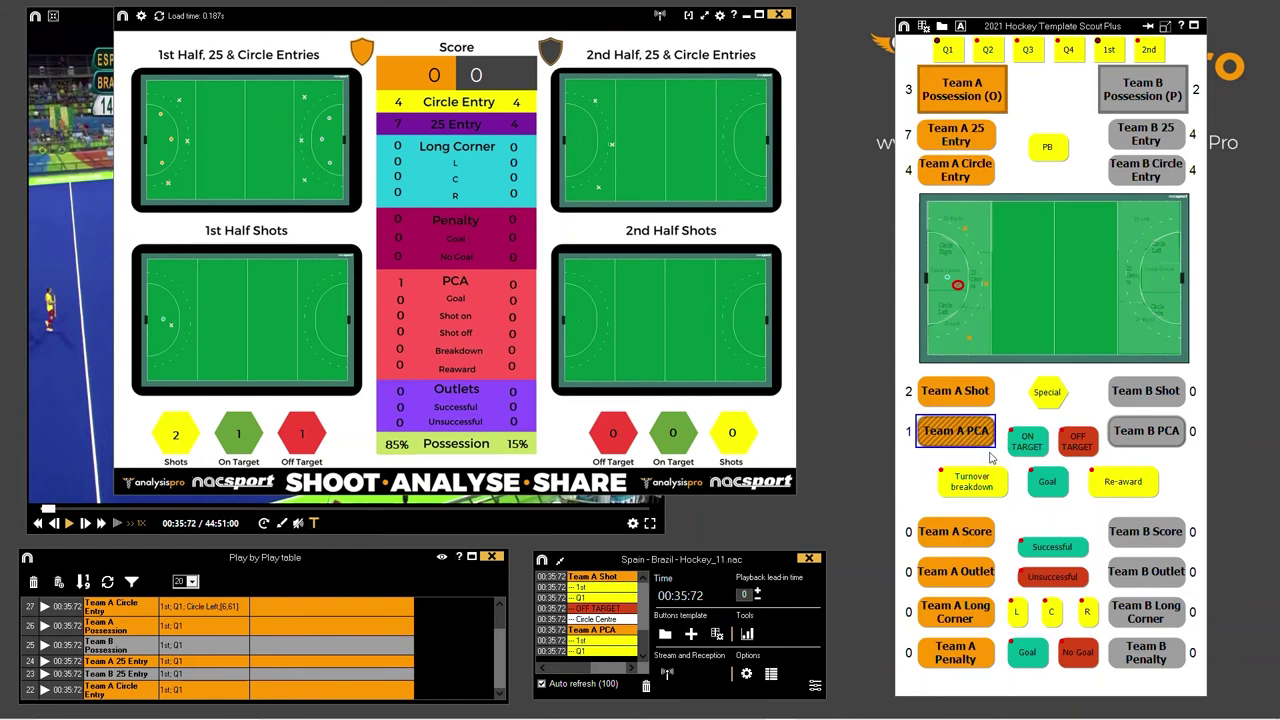
left_click(973, 396)
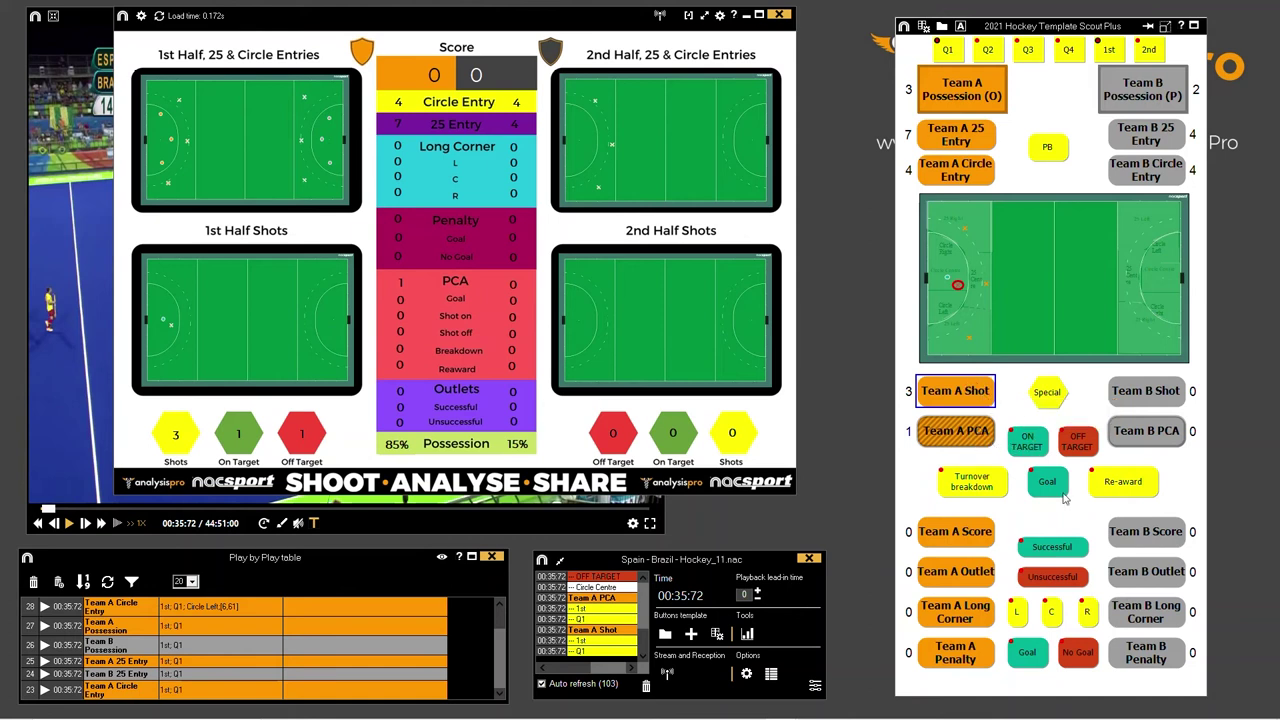
left_click(1031, 445)
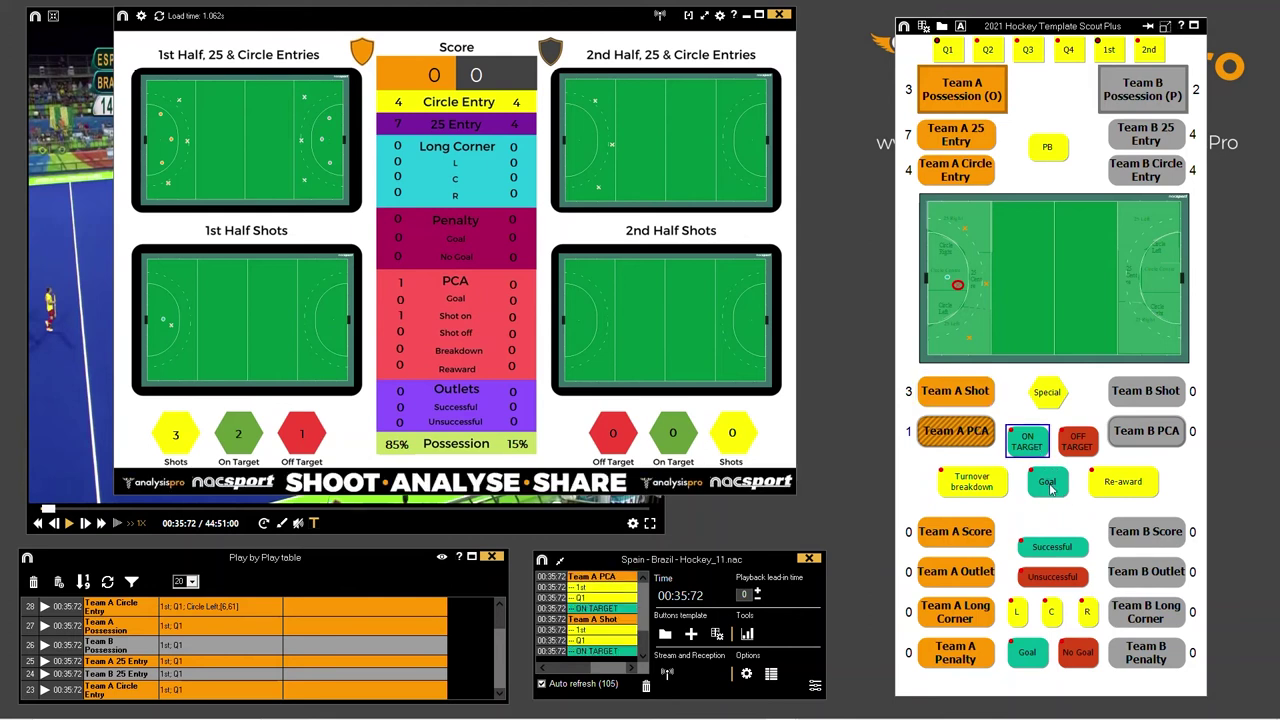
left_click(1049, 486)
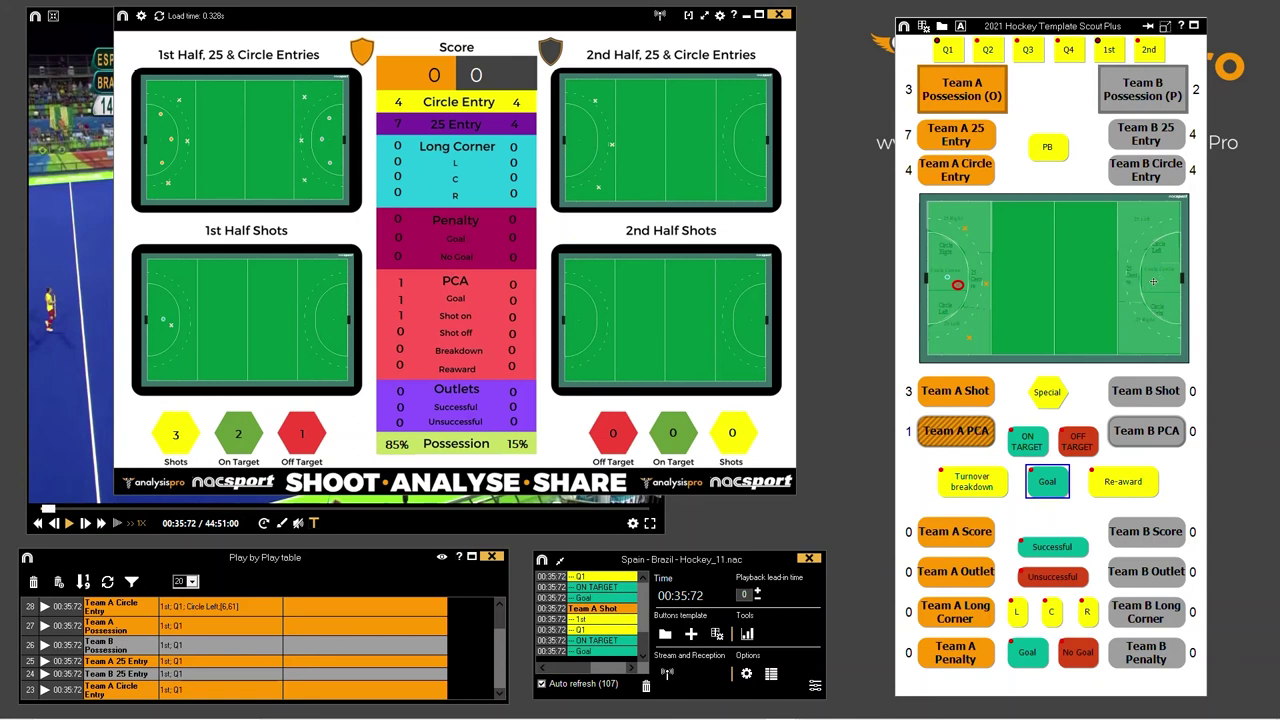
left_click(1153, 281)
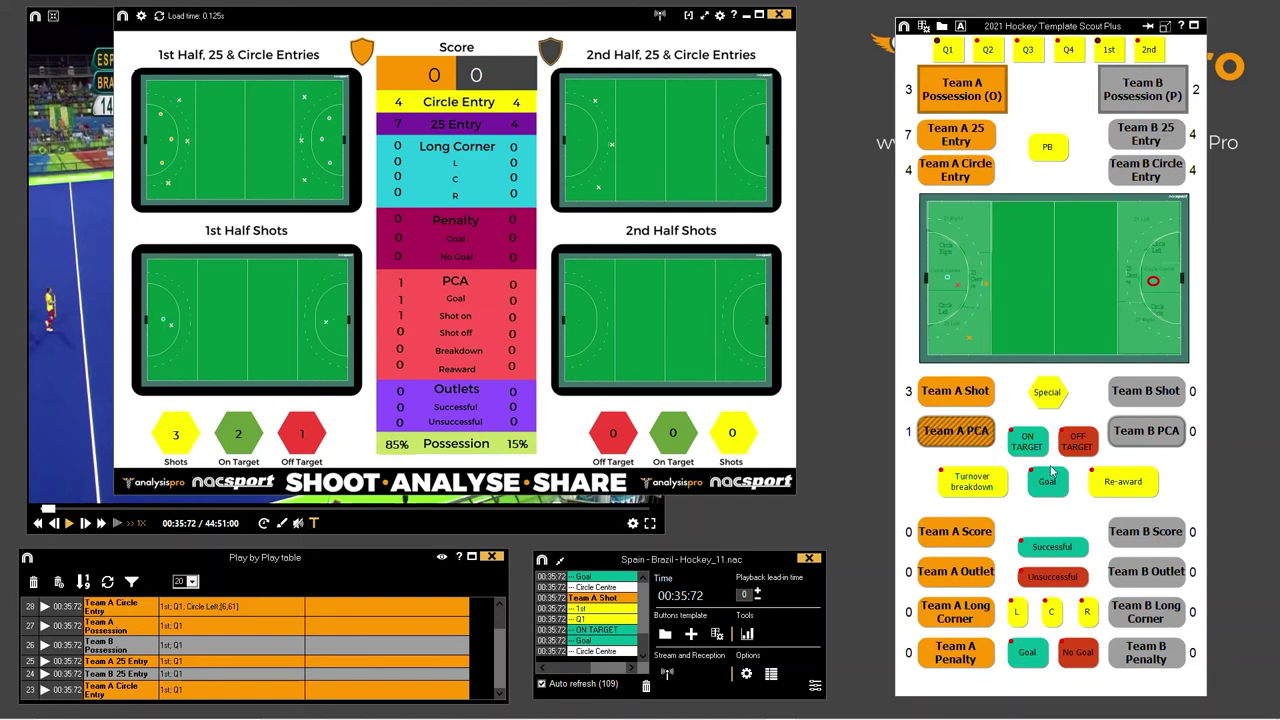
left_click(968, 438)
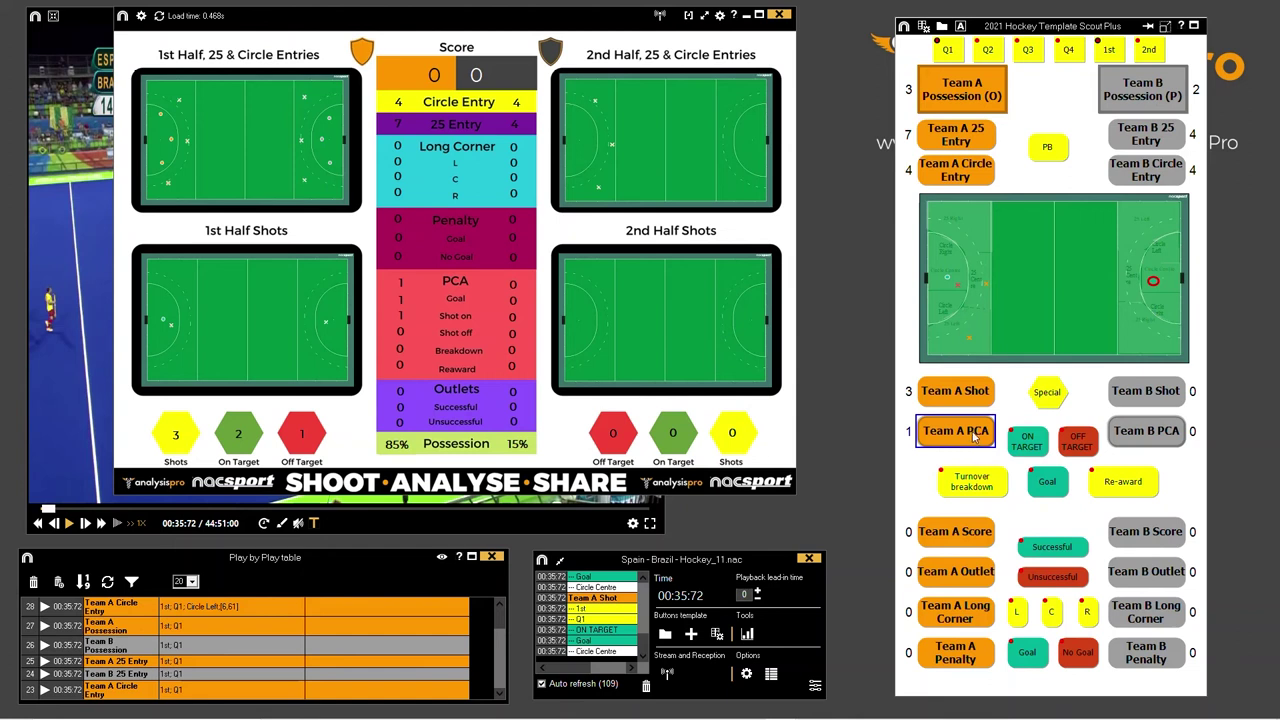
Step: Log a second Team A PCA with another on-target shot and goal, placed slightly above the previous right-circle marker, and end the PCA
left_click(968, 438)
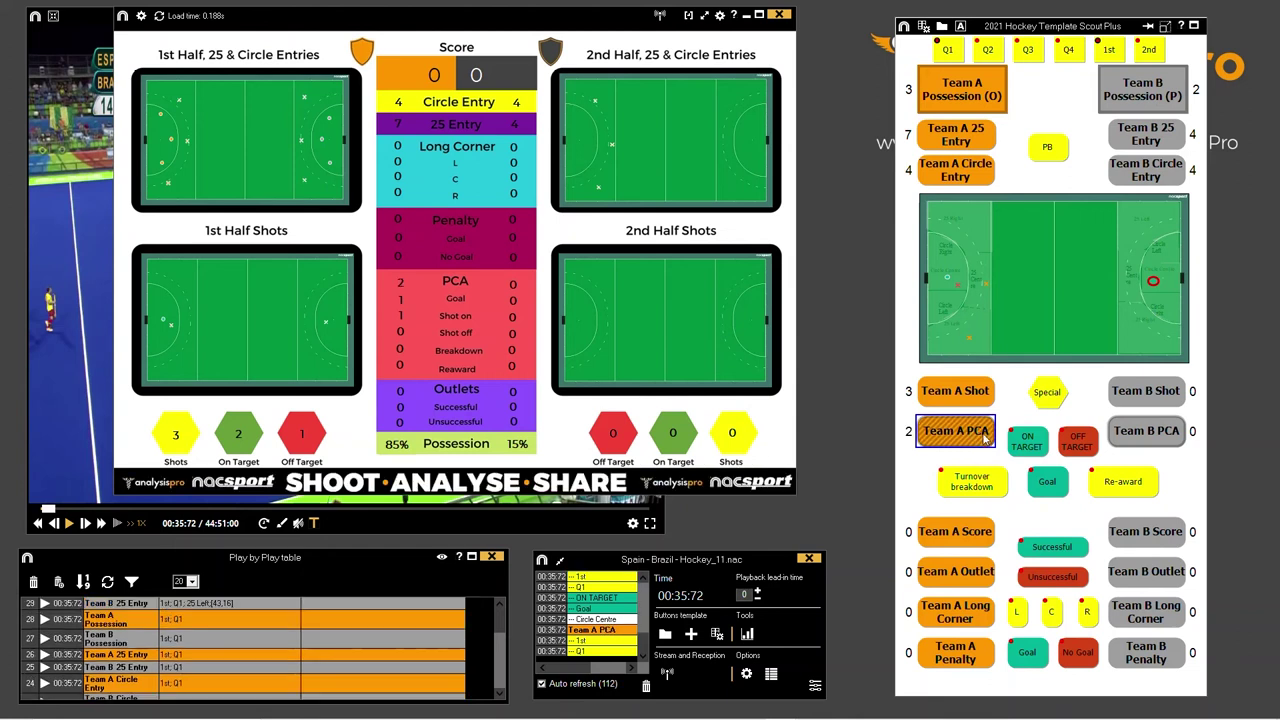
left_click(970, 391)
left_click(1030, 443)
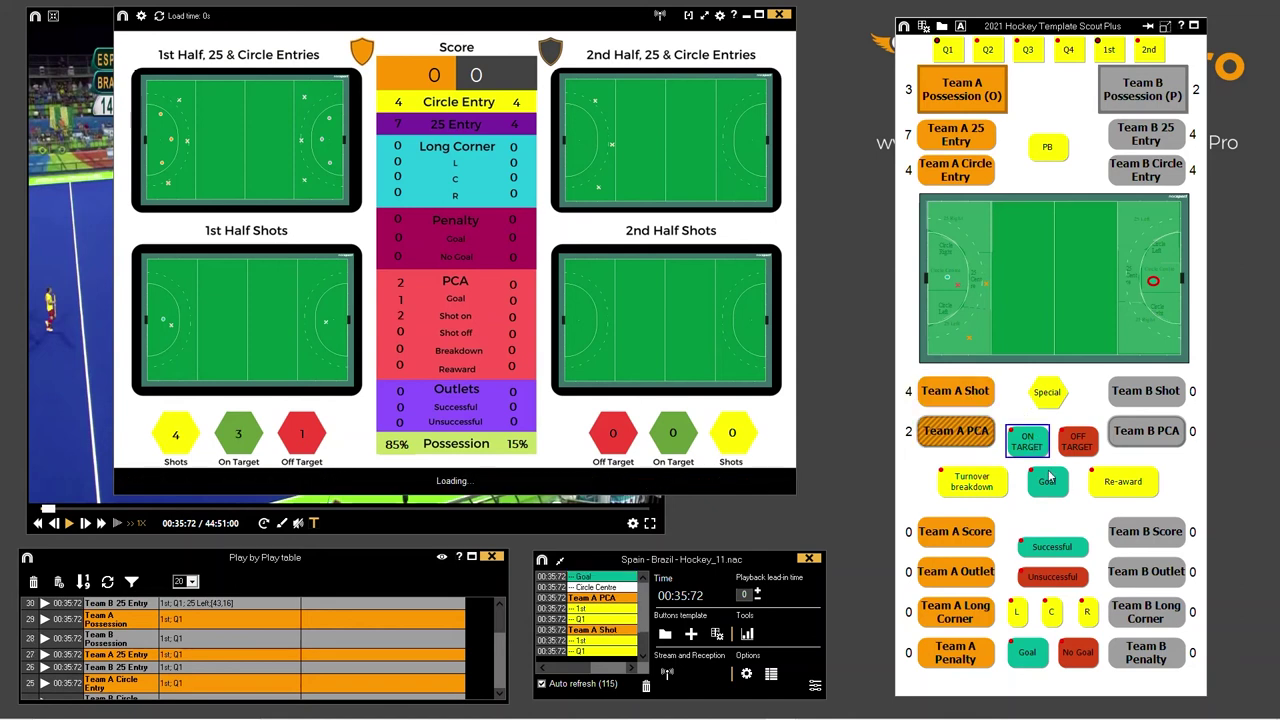
left_click(1053, 484)
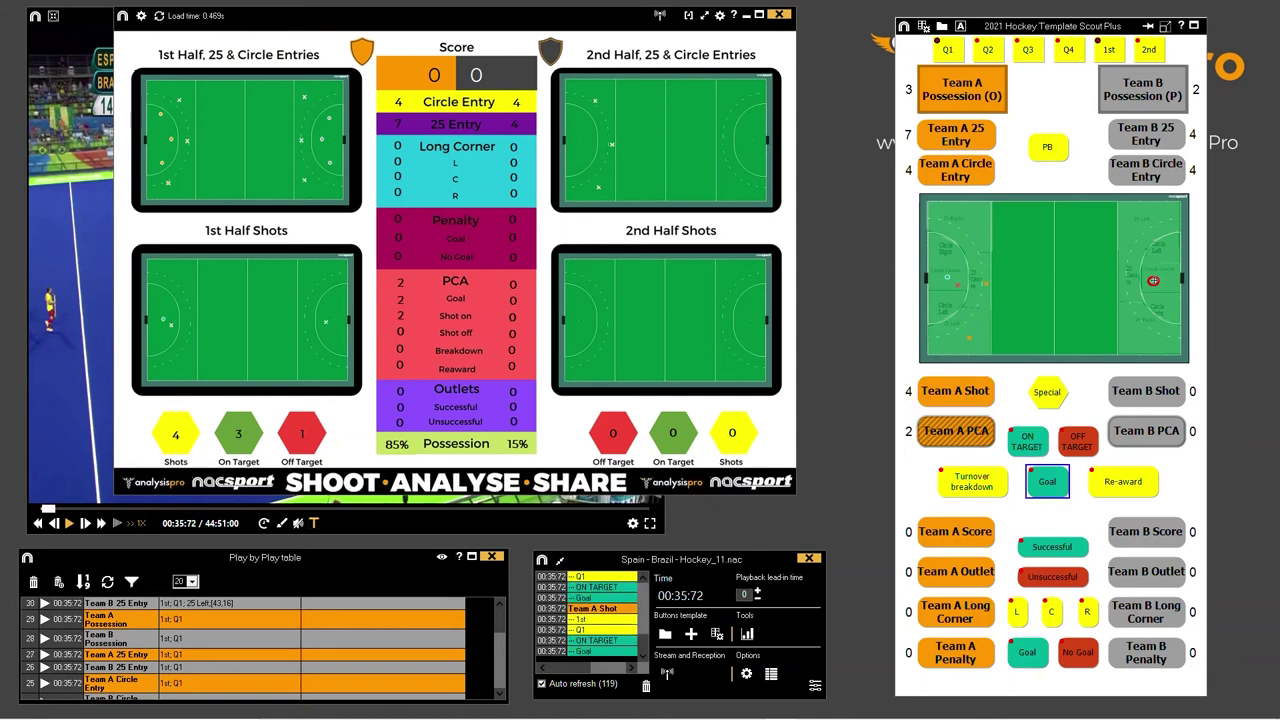
left_click(1155, 268)
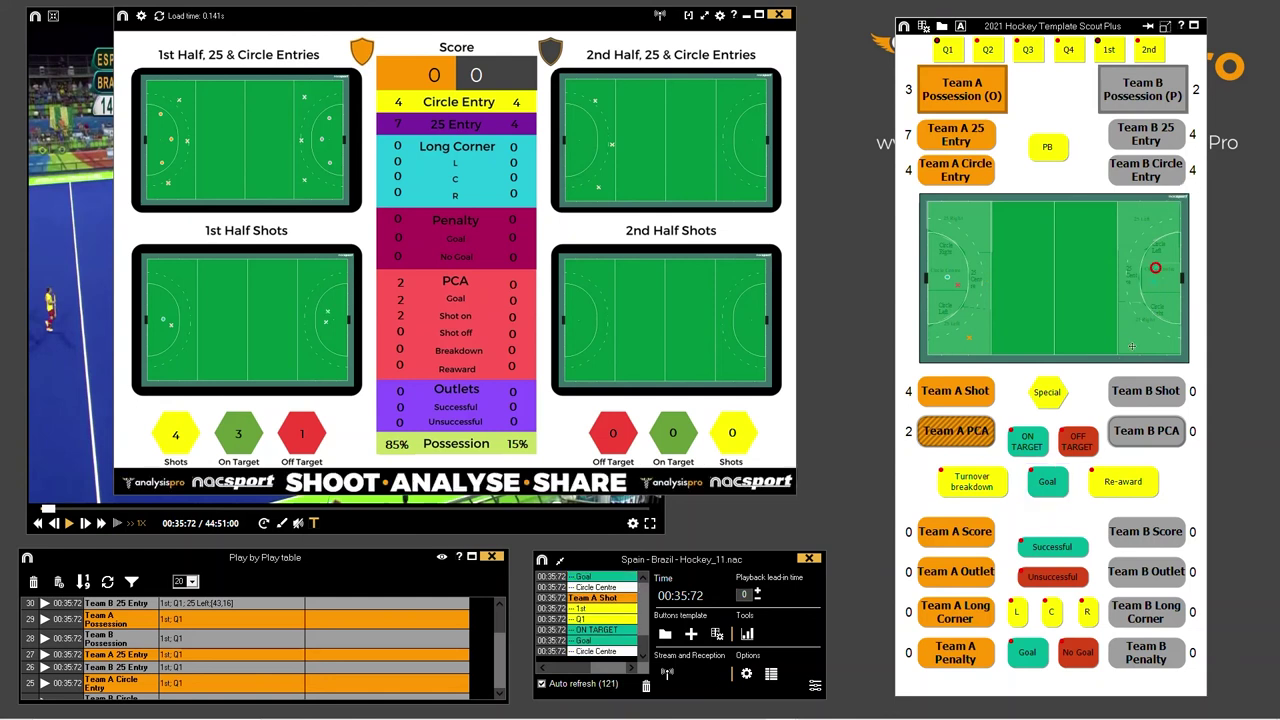
left_click(970, 436)
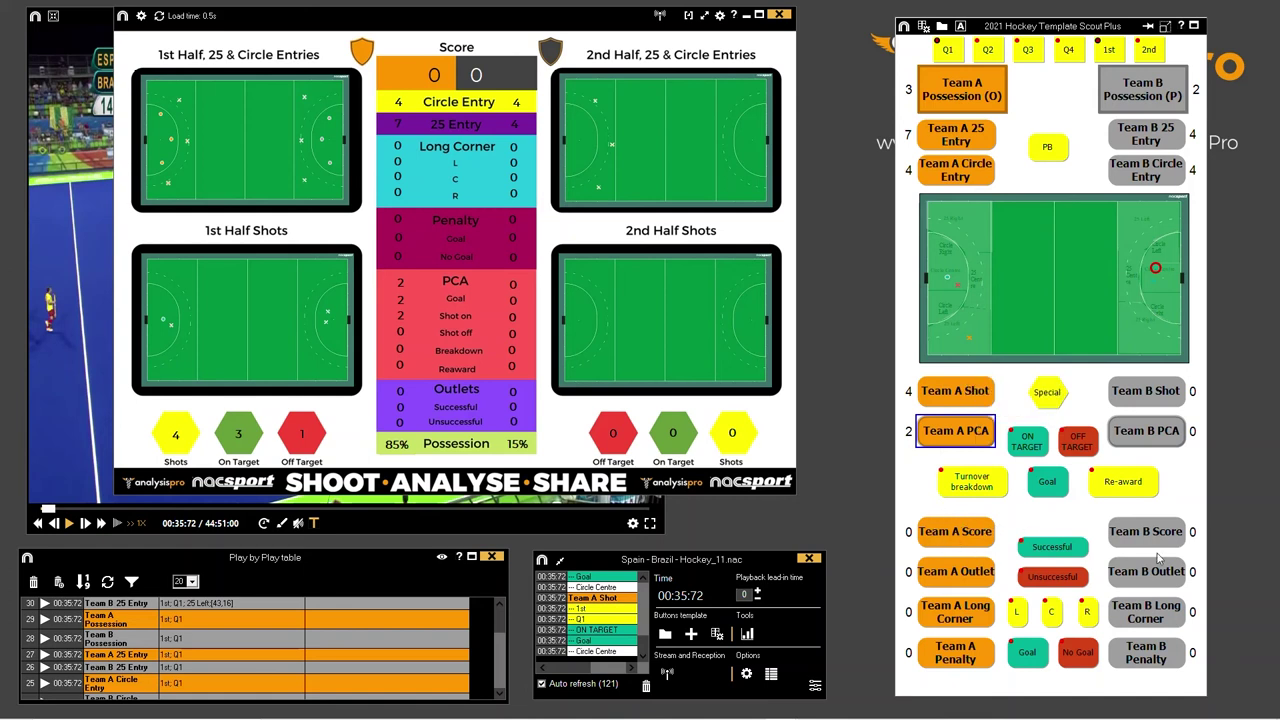
Step: Log one score for Team A, one for Team B and another for Team A
left_click(978, 537)
left_click(1145, 540)
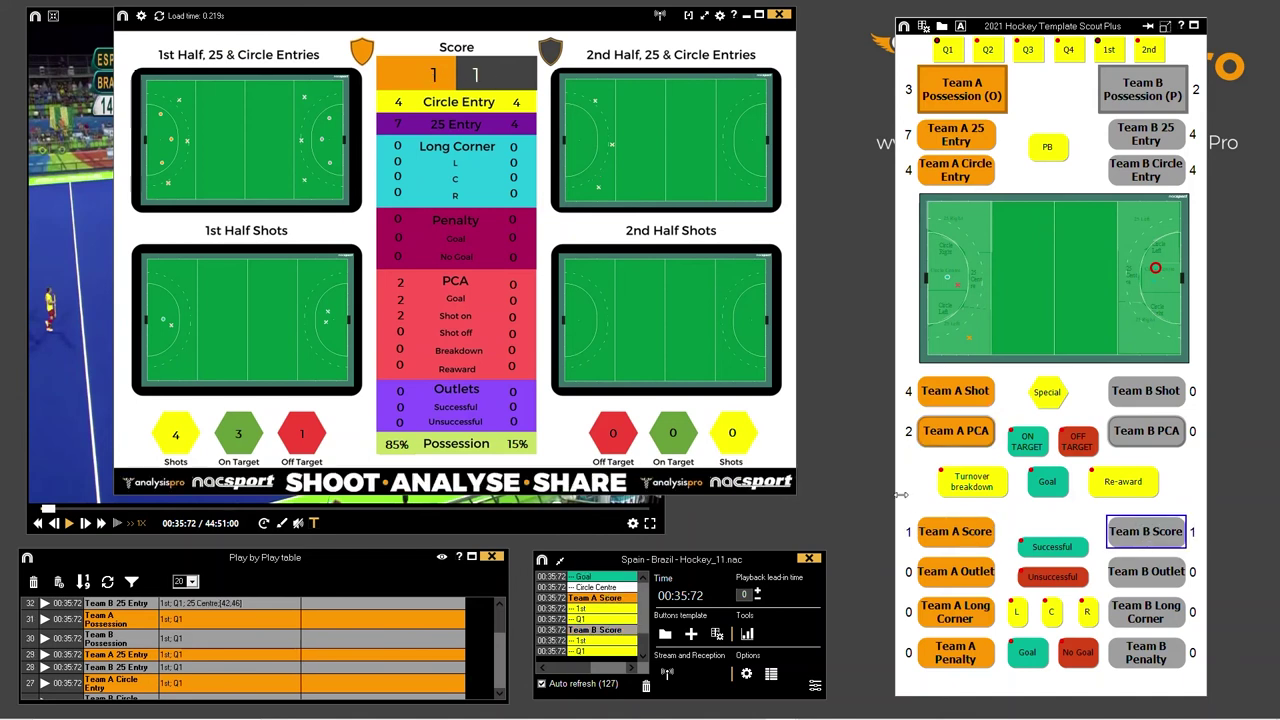
left_click(968, 538)
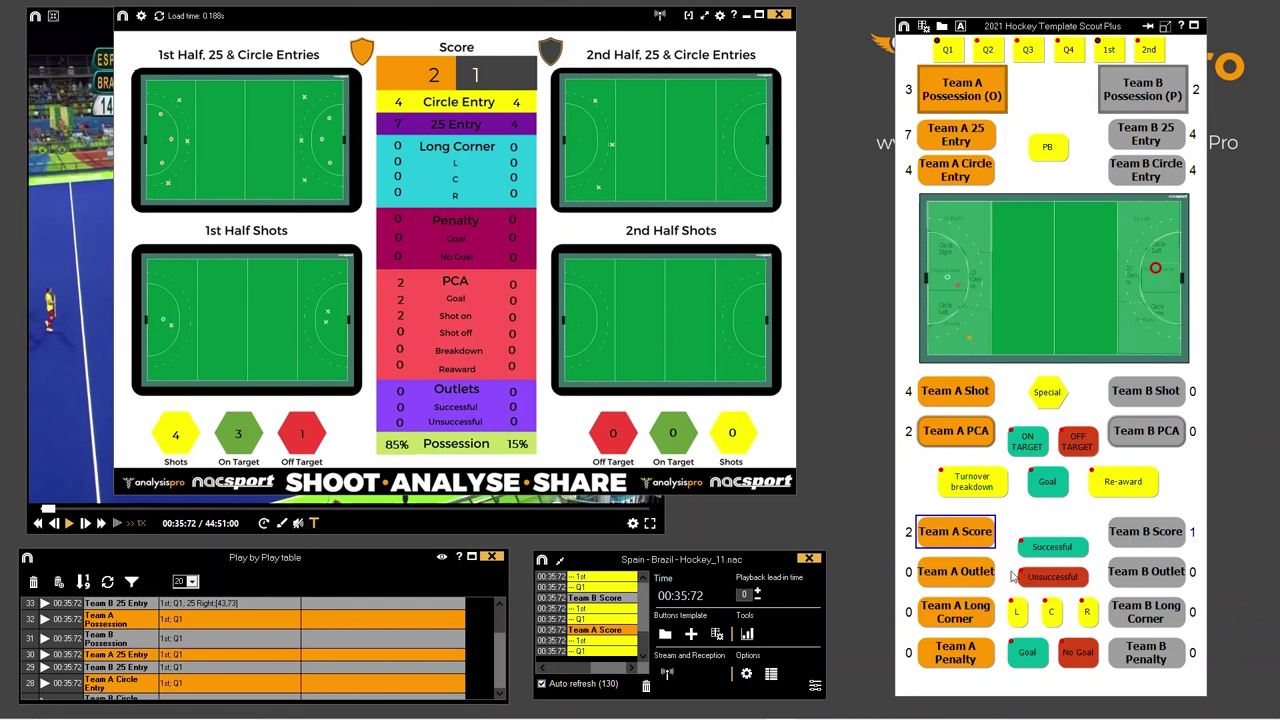
Step: Log two Team A outlets, the first marked Successful and the second Unsuccessful
left_click(960, 574)
left_click(1062, 550)
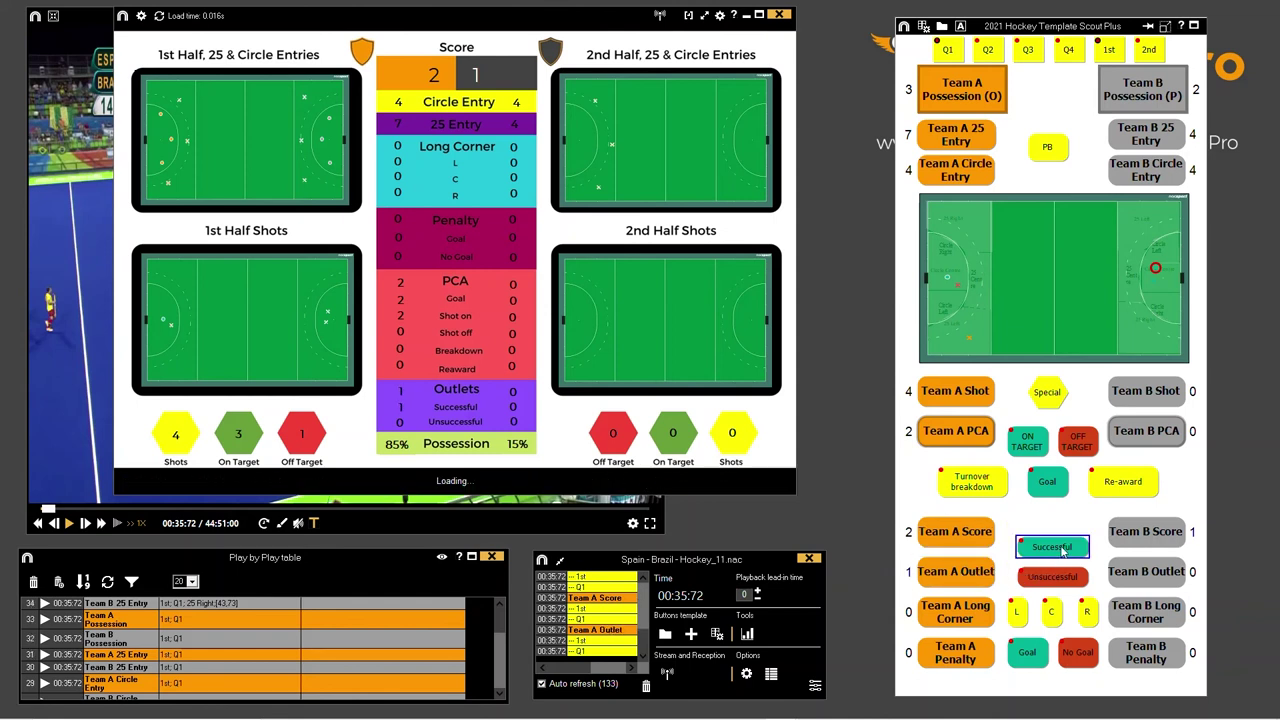
left_click(960, 574)
left_click(1052, 577)
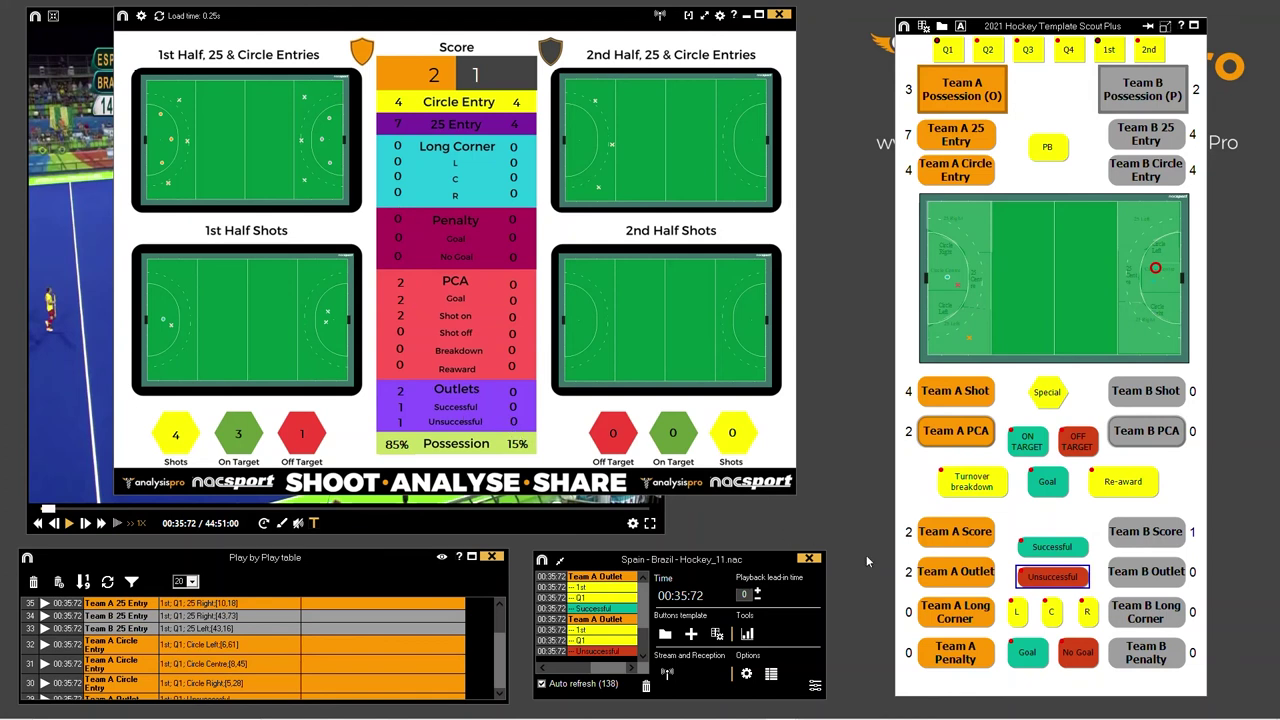
Step: Log a Team A long corner marked L, plus penalties for Team A marked Goal and Team B marked No Goal
left_click(968, 619)
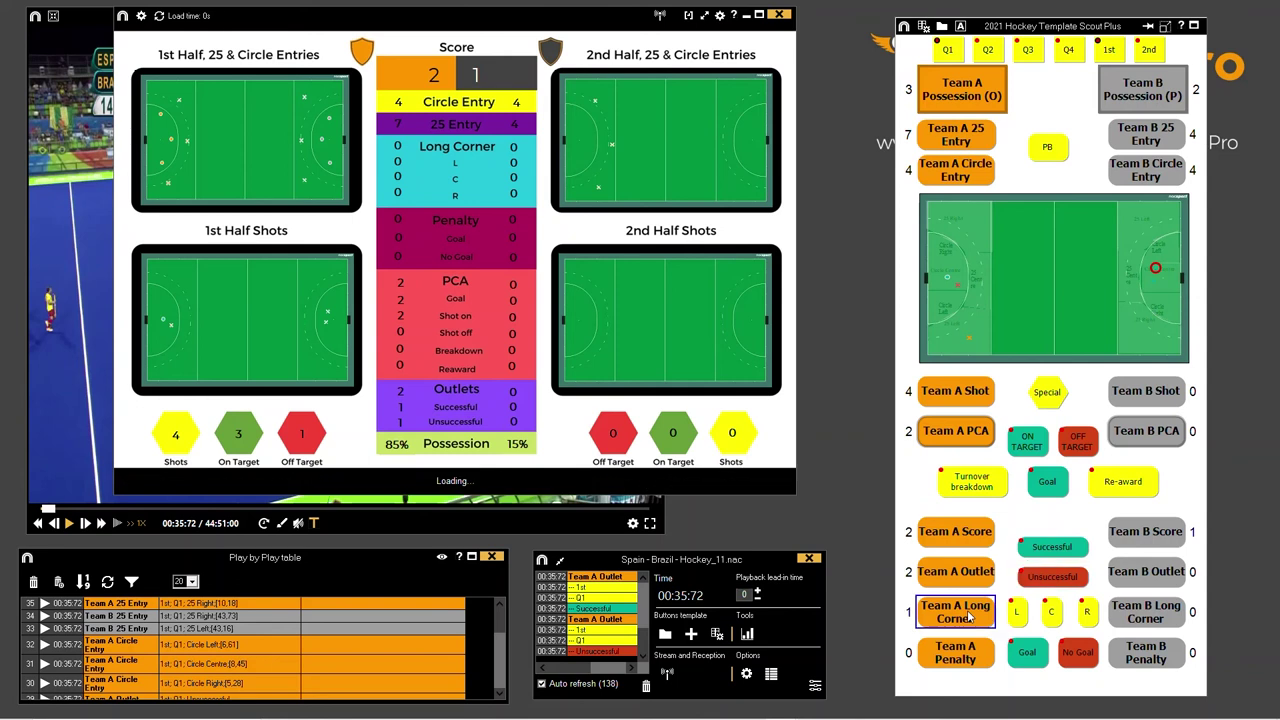
left_click(1012, 619)
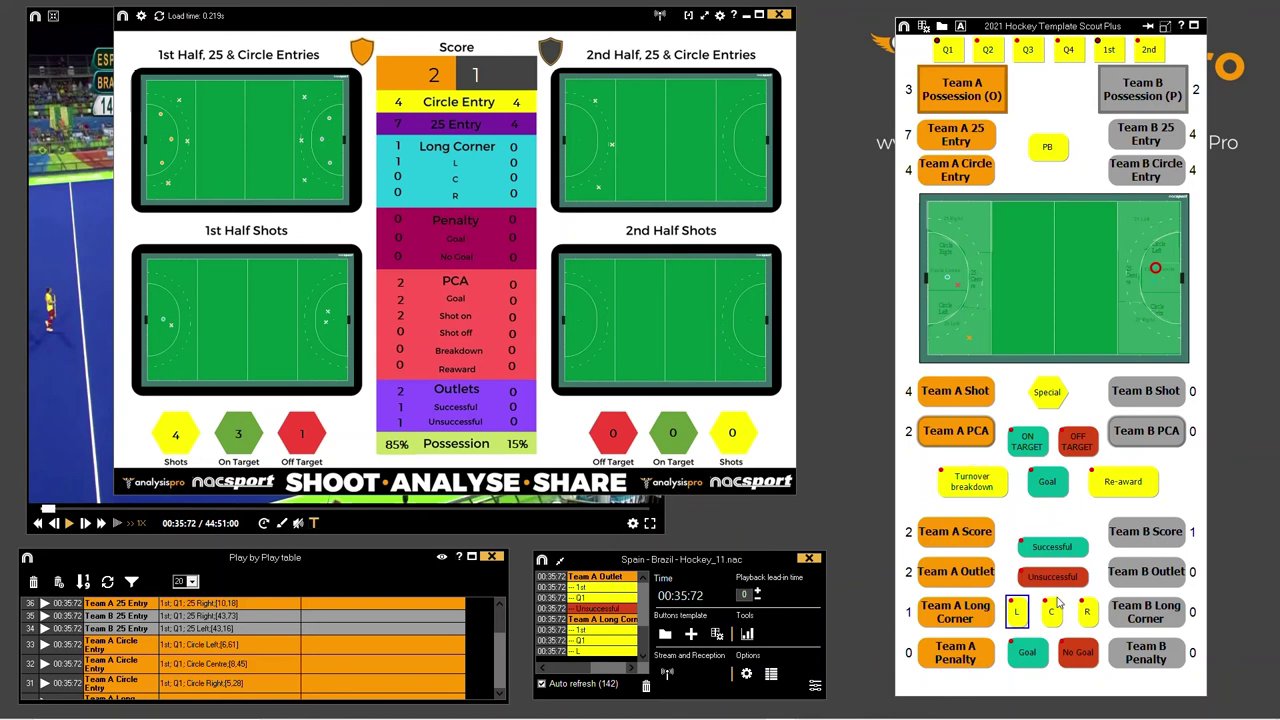
left_click(963, 655)
left_click(1026, 664)
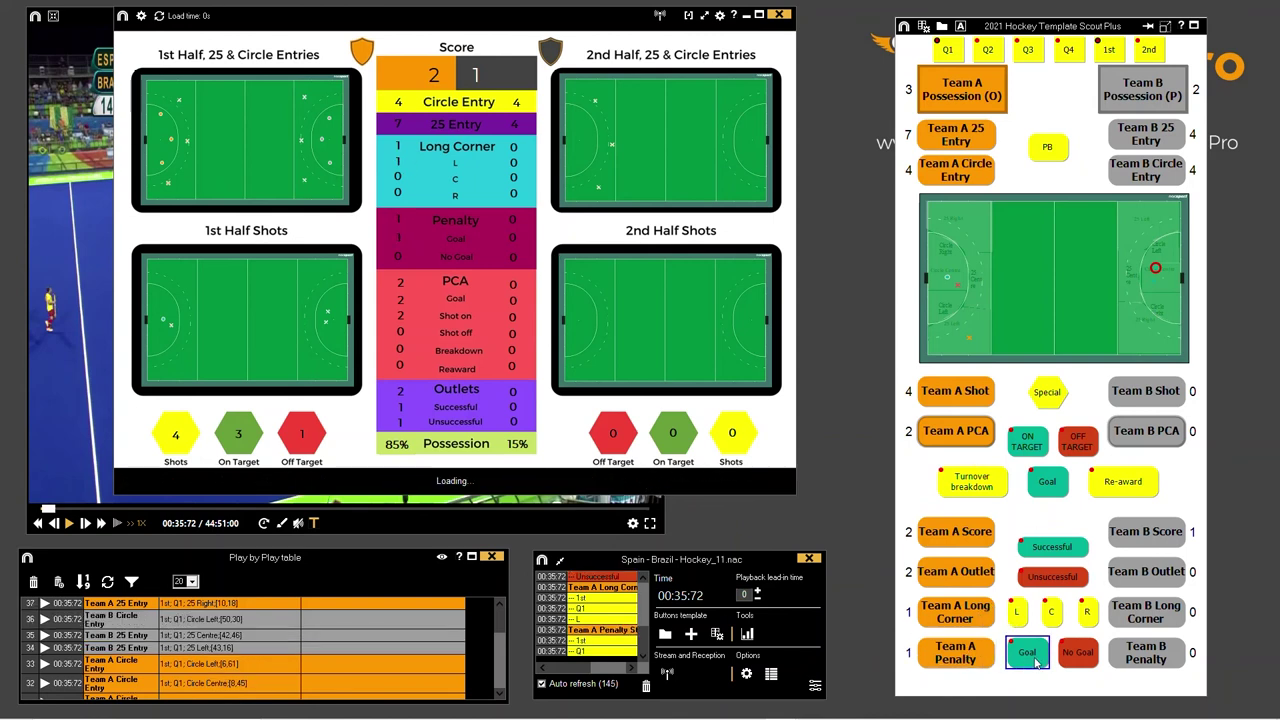
left_click(1152, 661)
left_click(1084, 660)
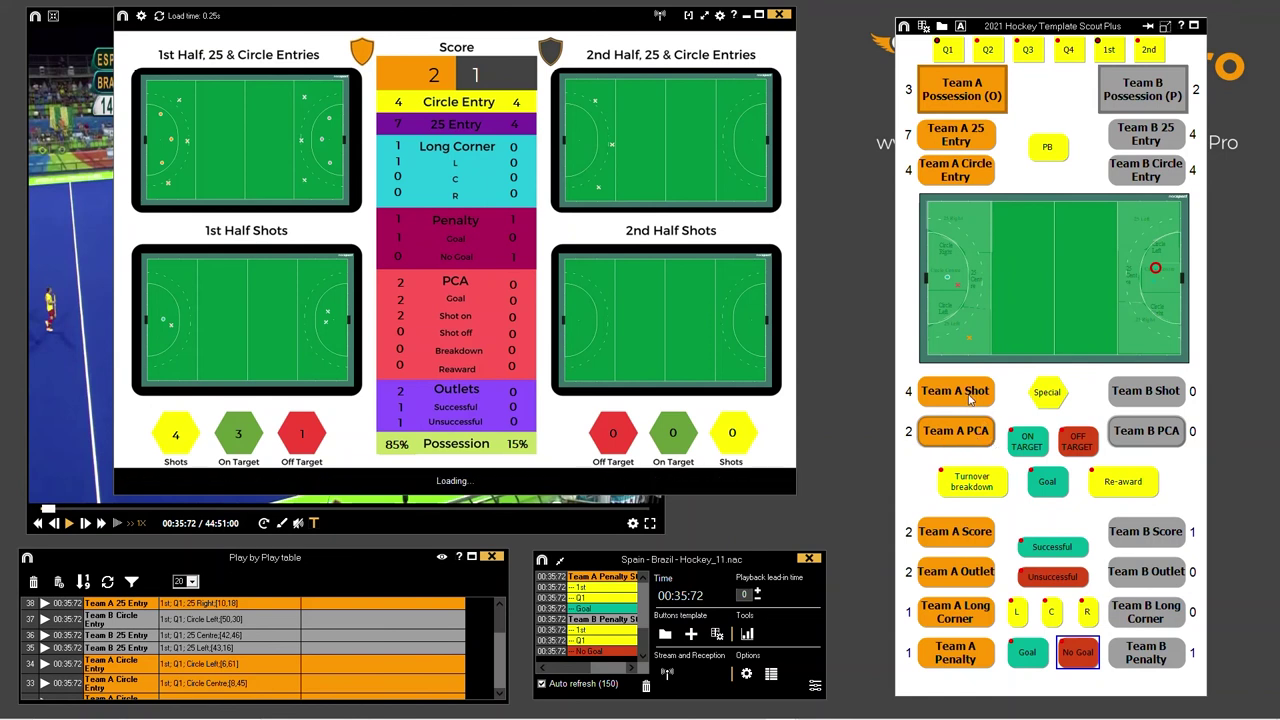
Step: Log one on-target shot for Team A and one on-target shot for Team B
left_click(969, 398)
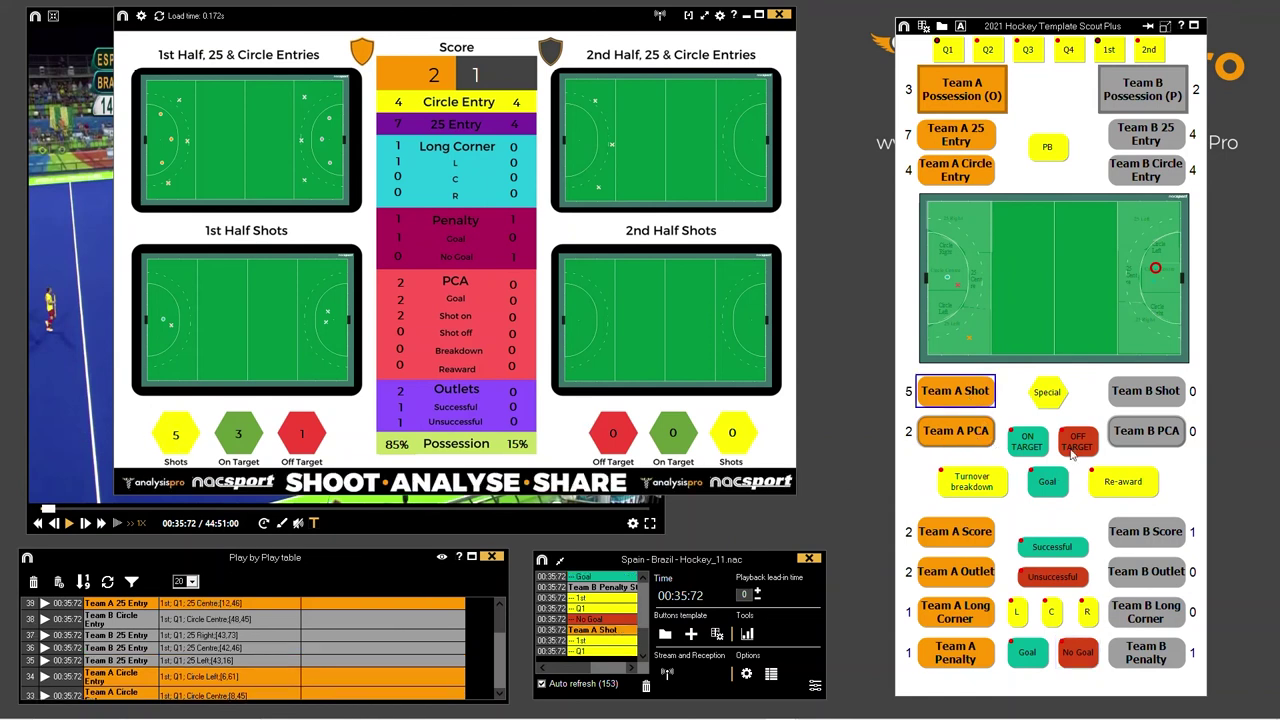
left_click(1030, 446)
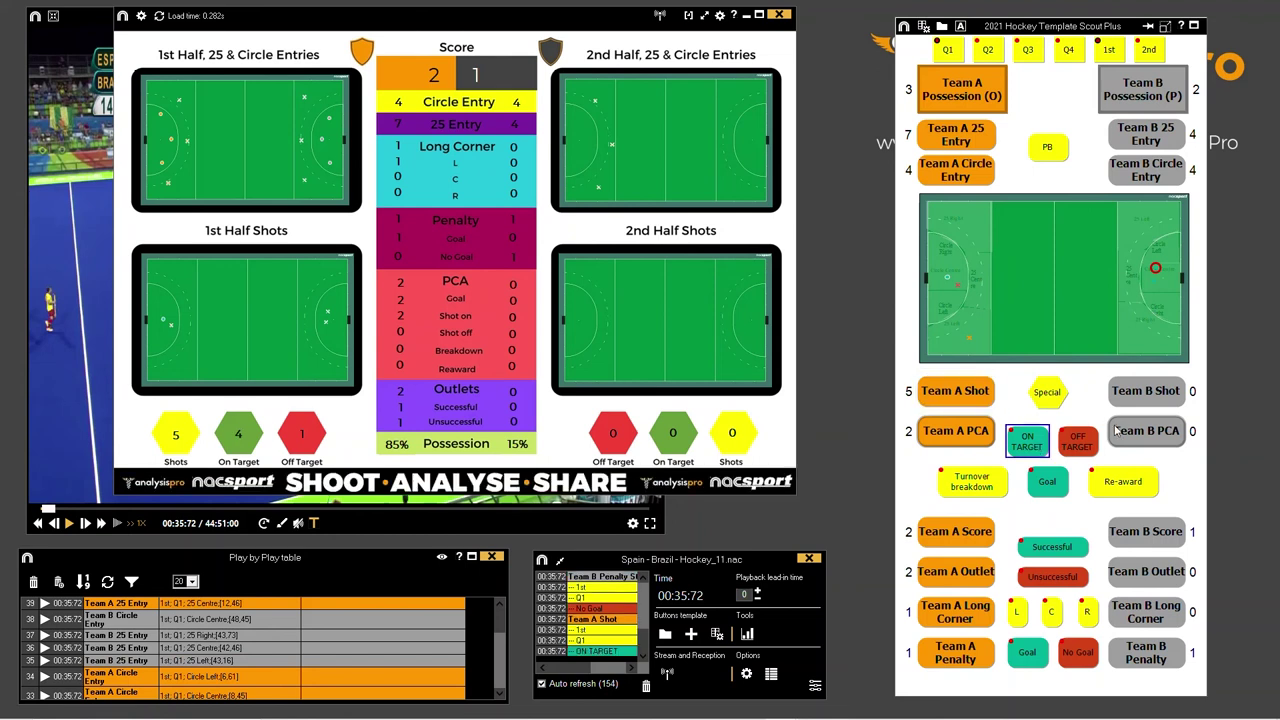
left_click(1160, 398)
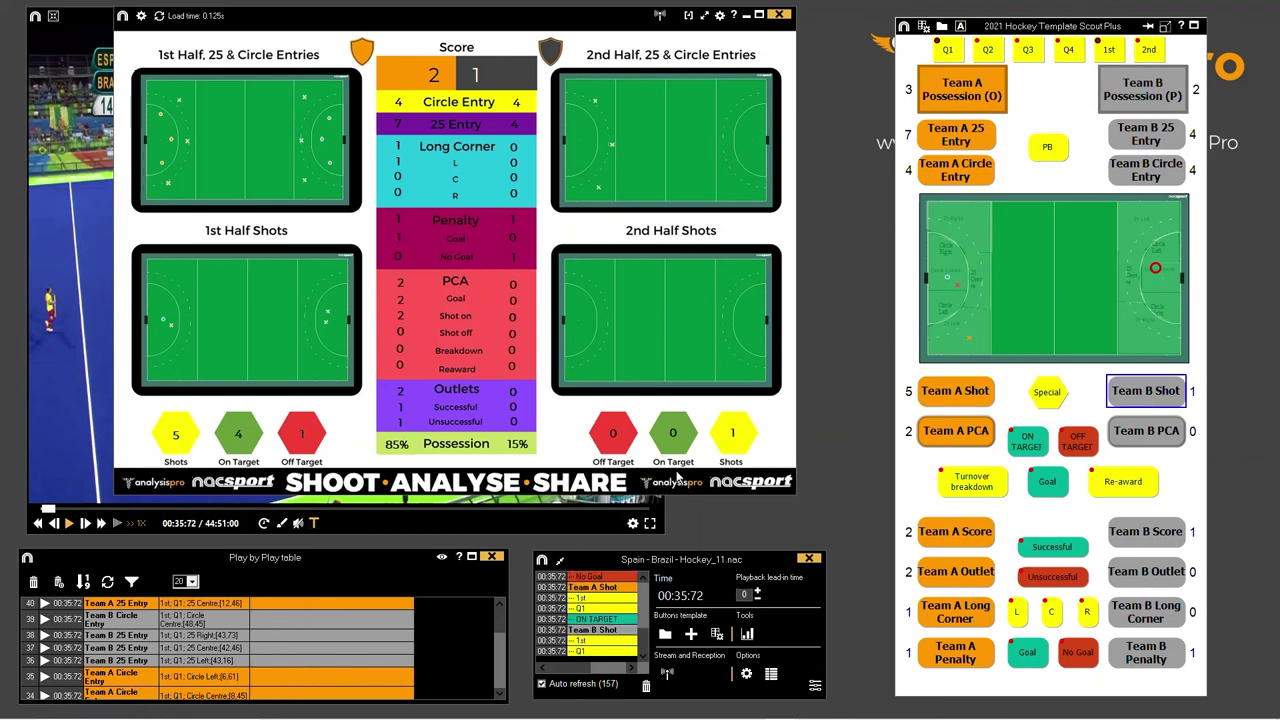
left_click(1030, 446)
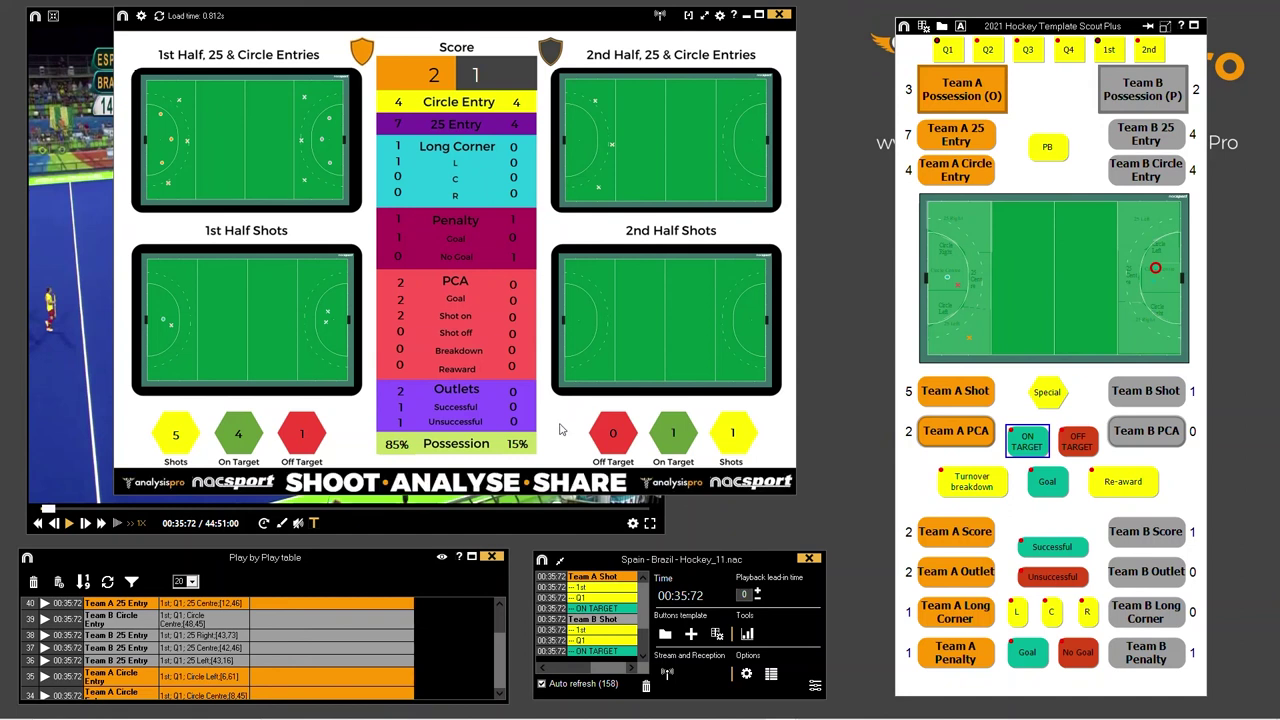
Step: Play the clips behind Team A's score from the dashboard, including the second one, and close the clip player
mouse_move(533, 21)
left_mouse_down()
mouse_move(558, 25)
mouse_move(546, 27)
left_mouse_up()
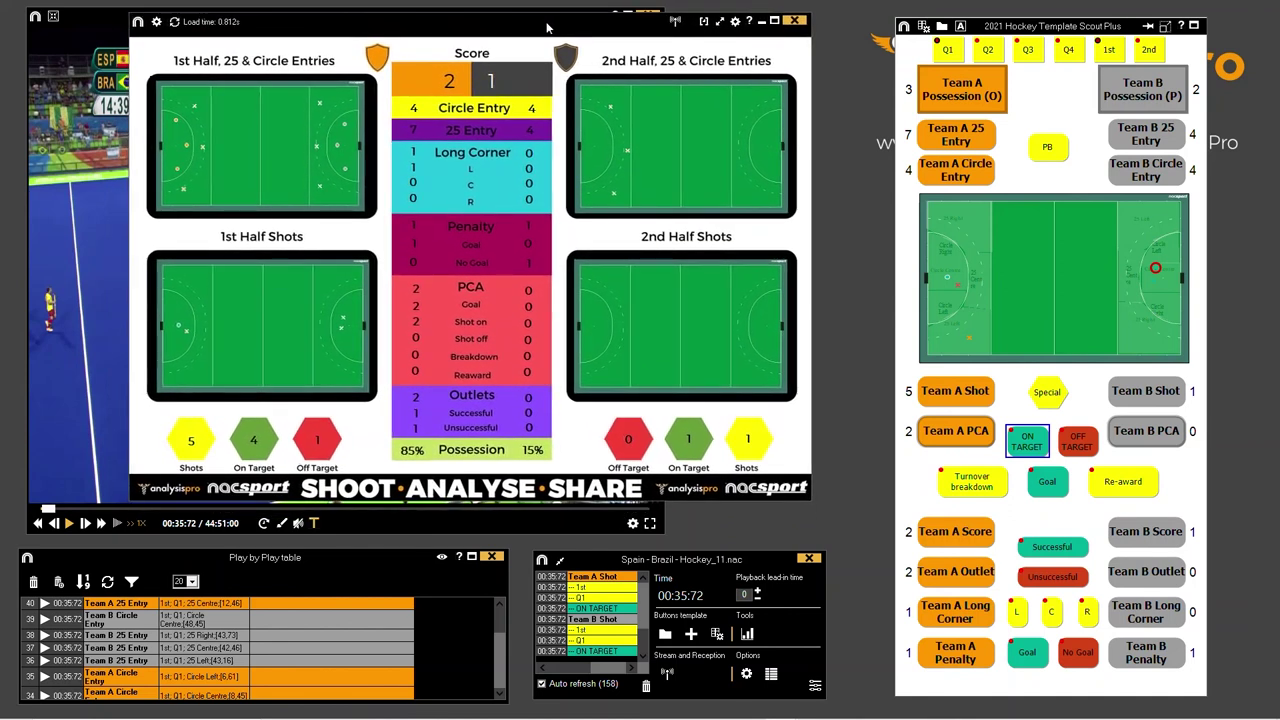
left_click(449, 81)
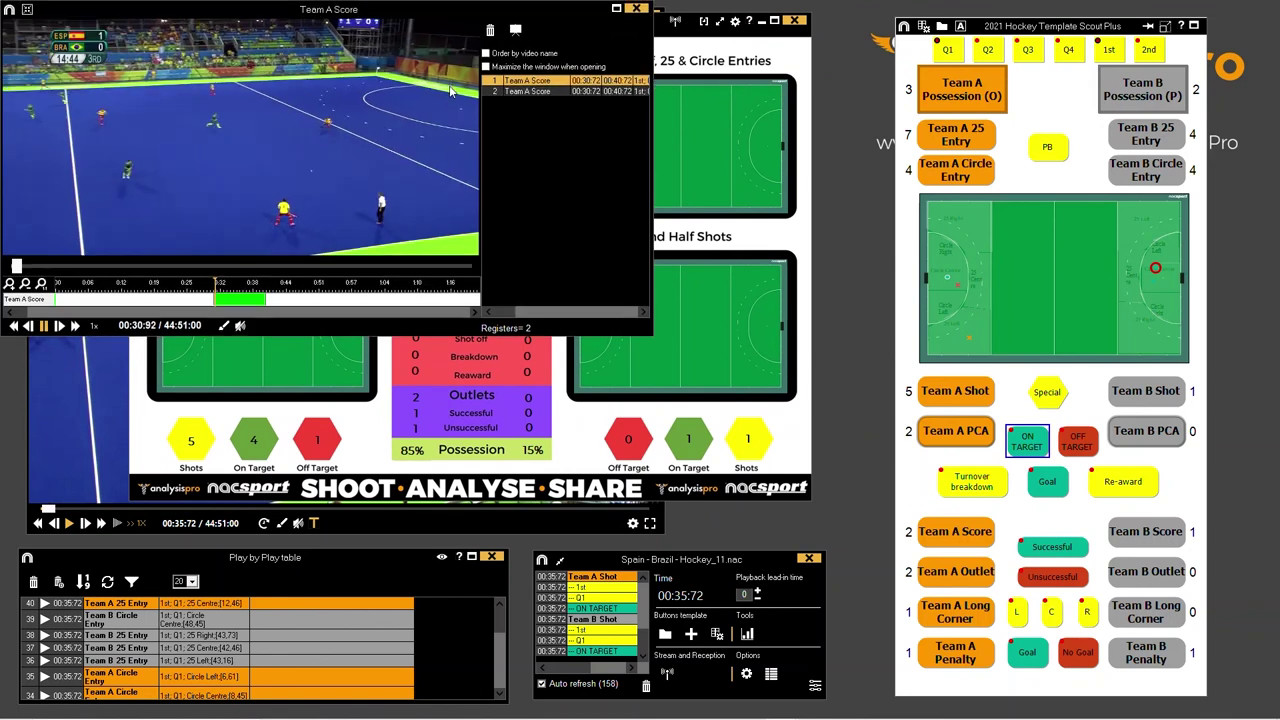
left_click(530, 92)
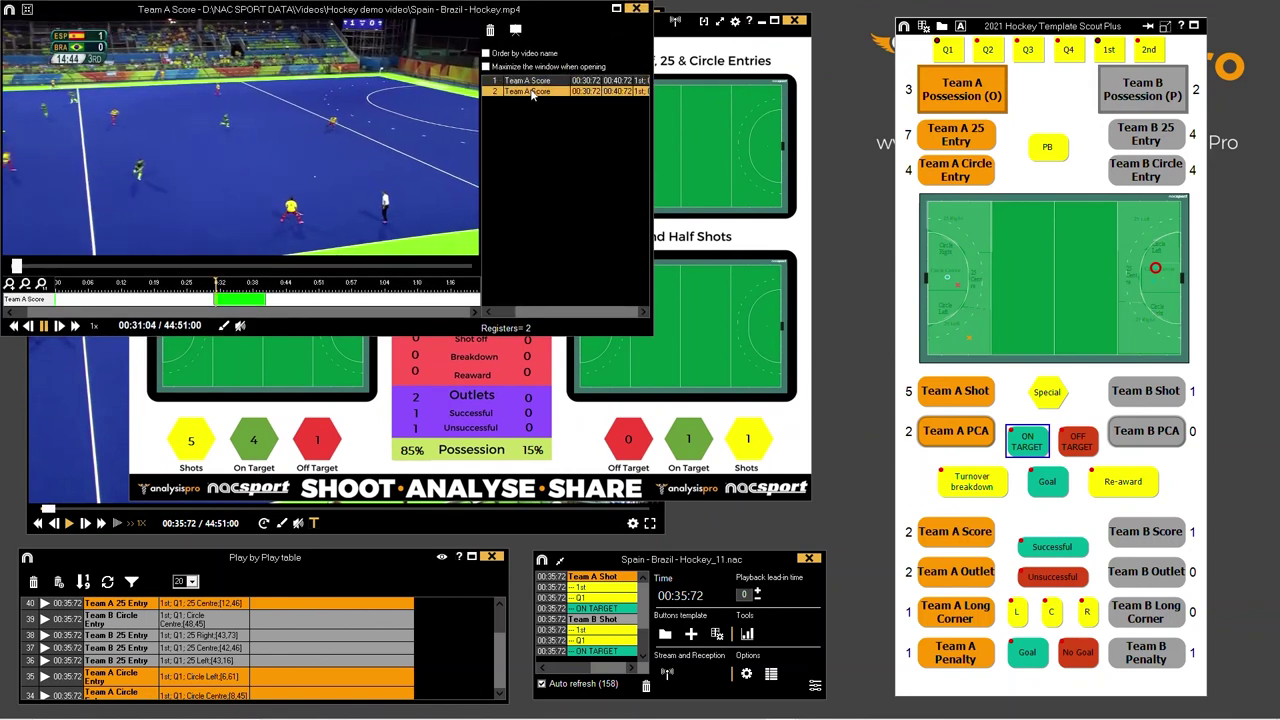
left_click(635, 9)
left_click_drag(625, 20, 628, 20)
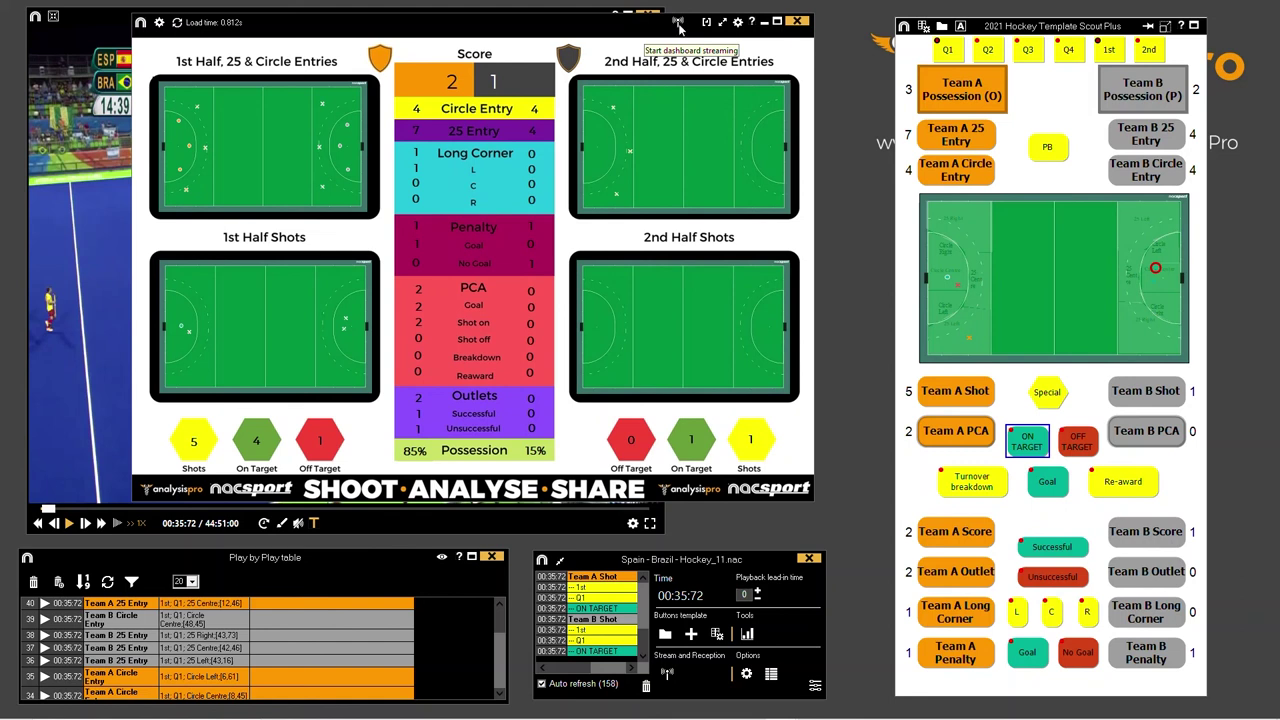
left_click_drag(645, 25, 645, 23)
left_click(711, 25)
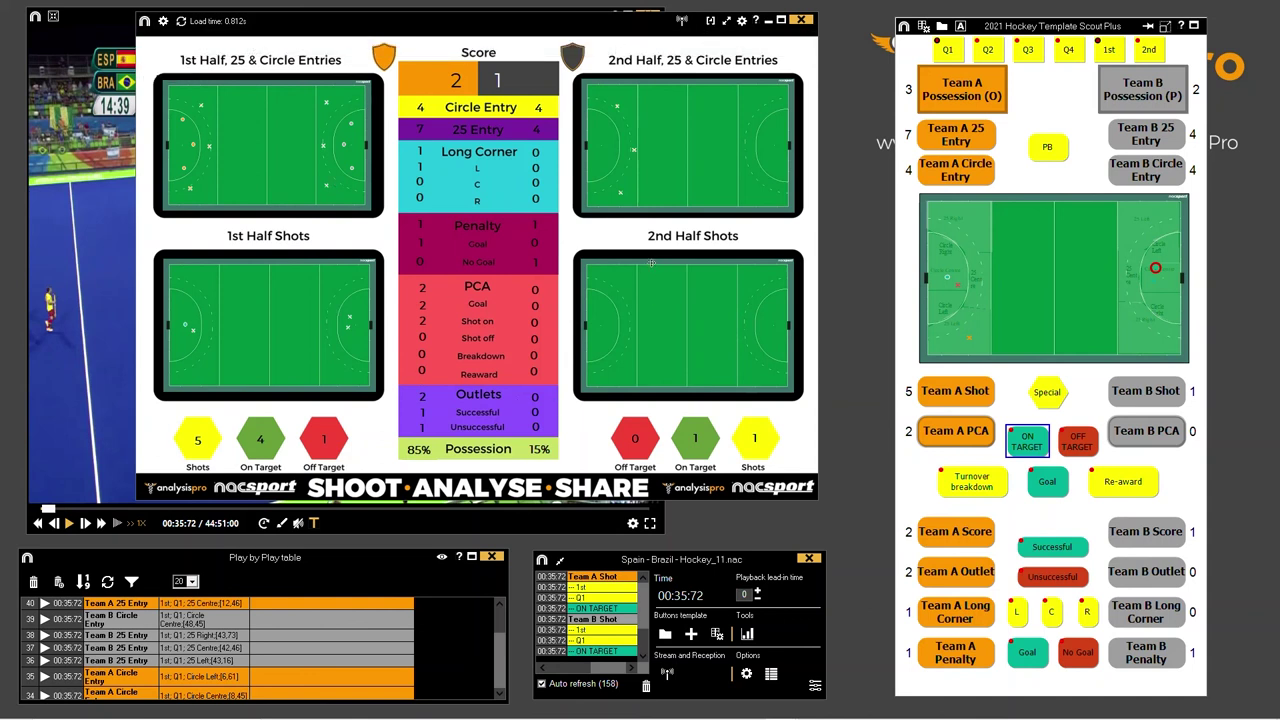
Step: Look at the dashboard's export options in its editing mode and leave editing without exporting
left_click(728, 26)
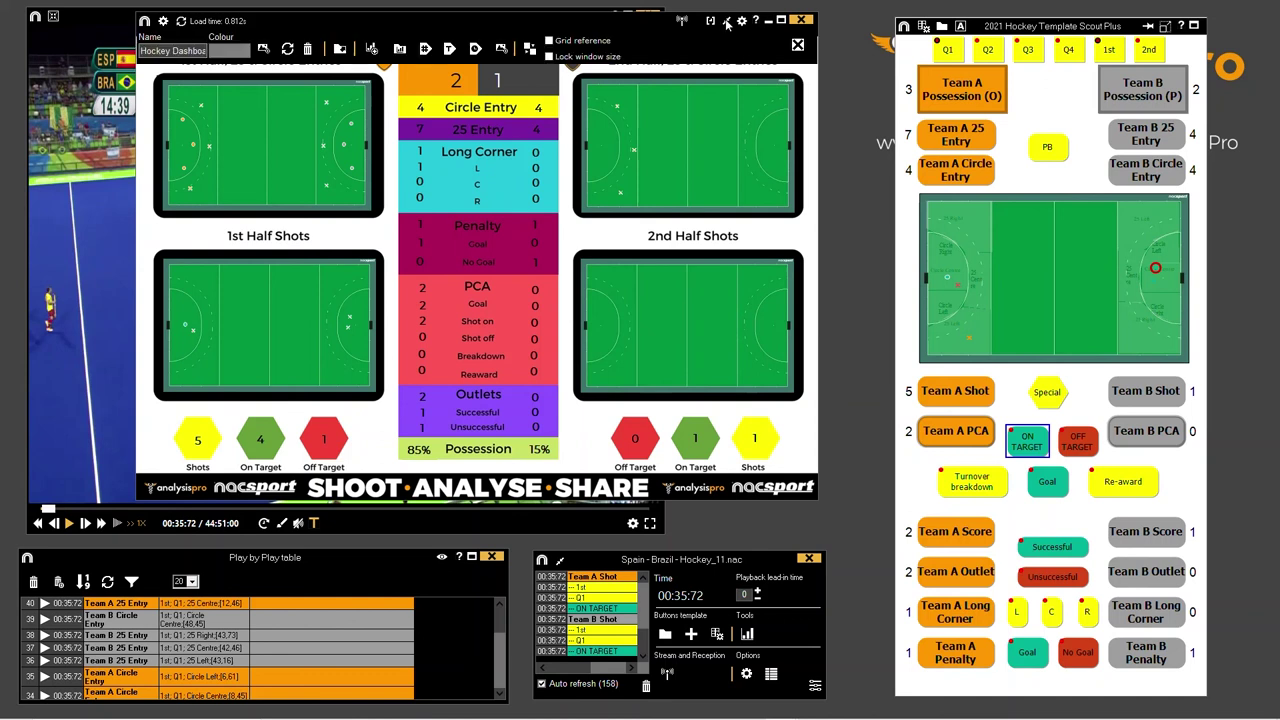
left_click(352, 52)
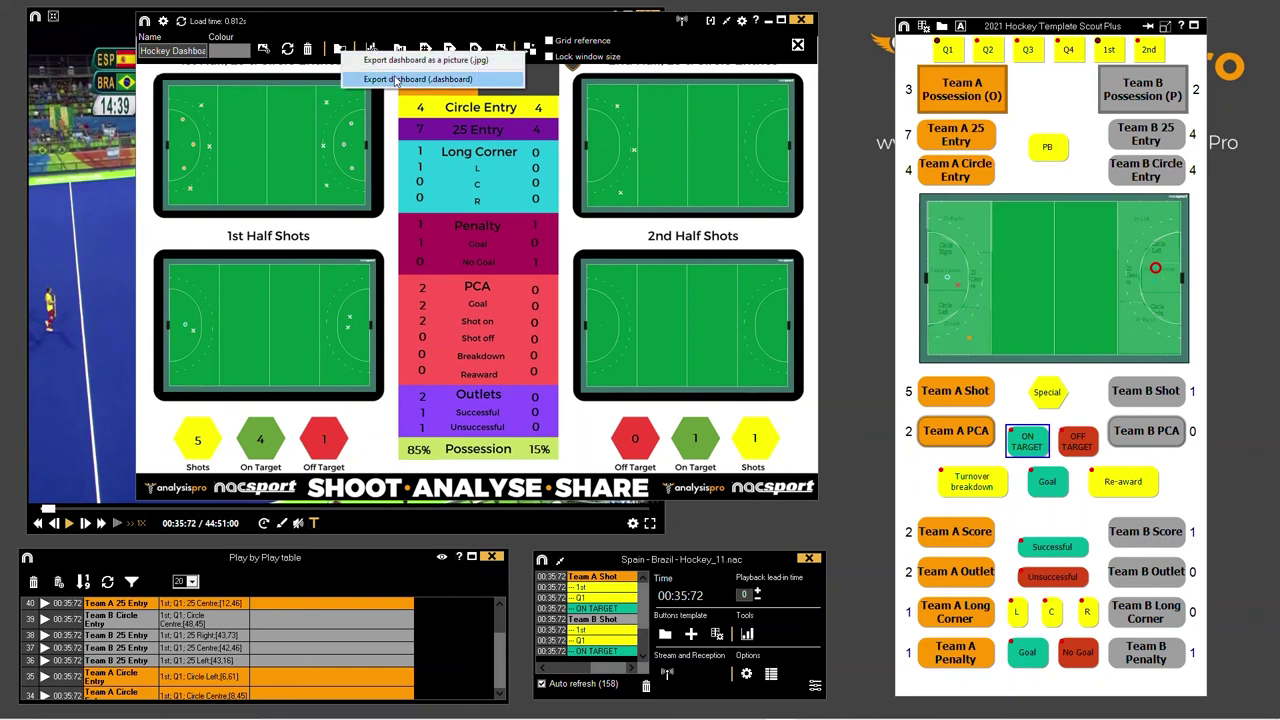
left_click(410, 26)
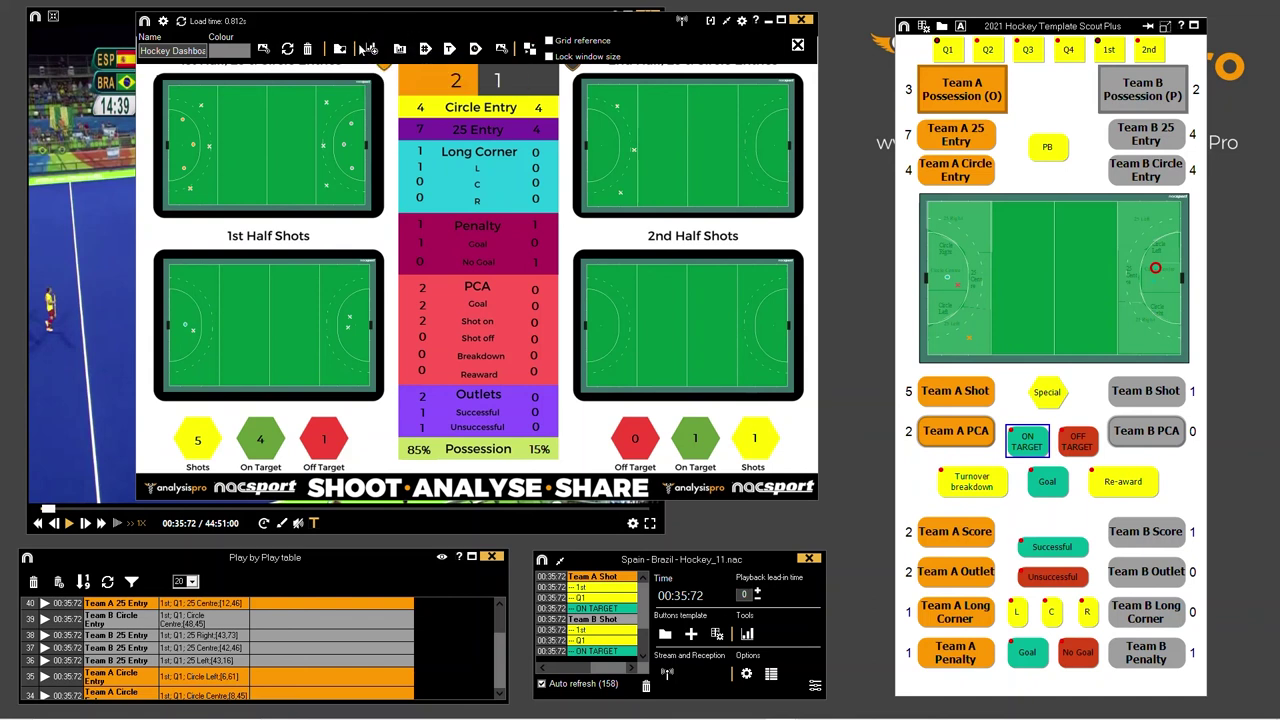
left_click(797, 48)
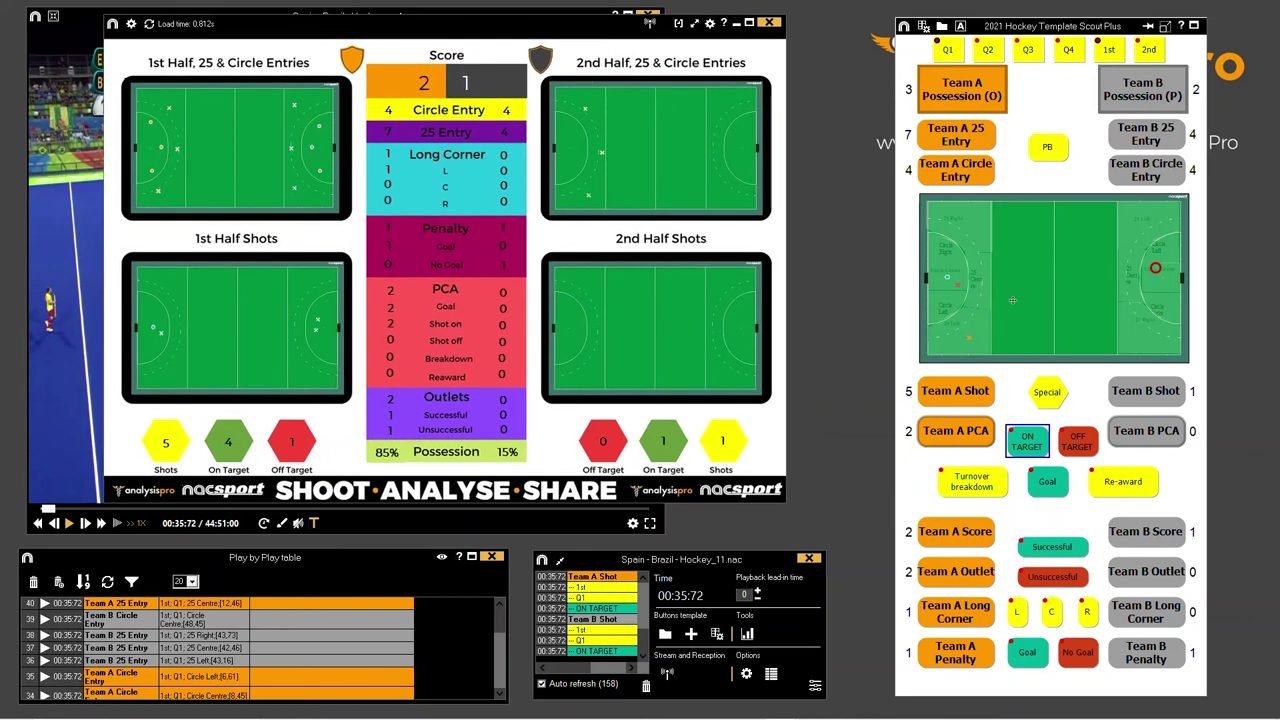
mouse_move(1047, 35)
left_mouse_down()
mouse_move(1018, 35)
mouse_move(1034, 31)
left_mouse_up()
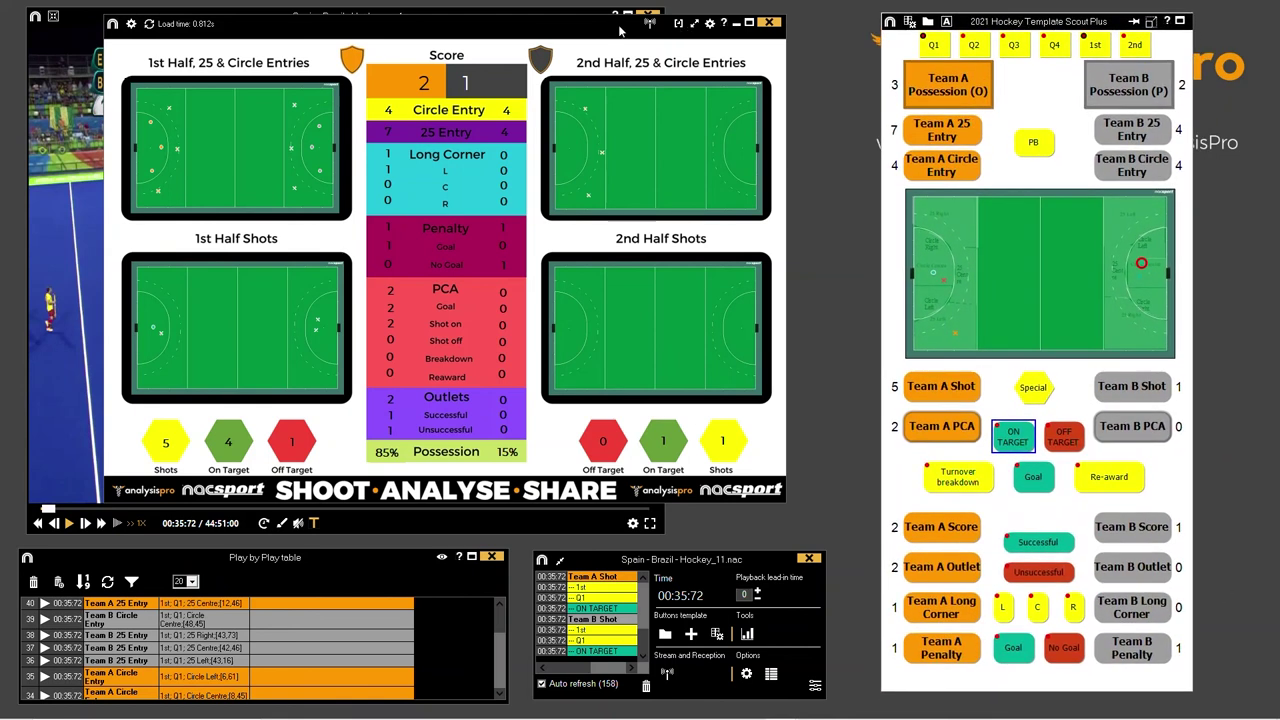
left_click_drag(614, 24, 619, 12)
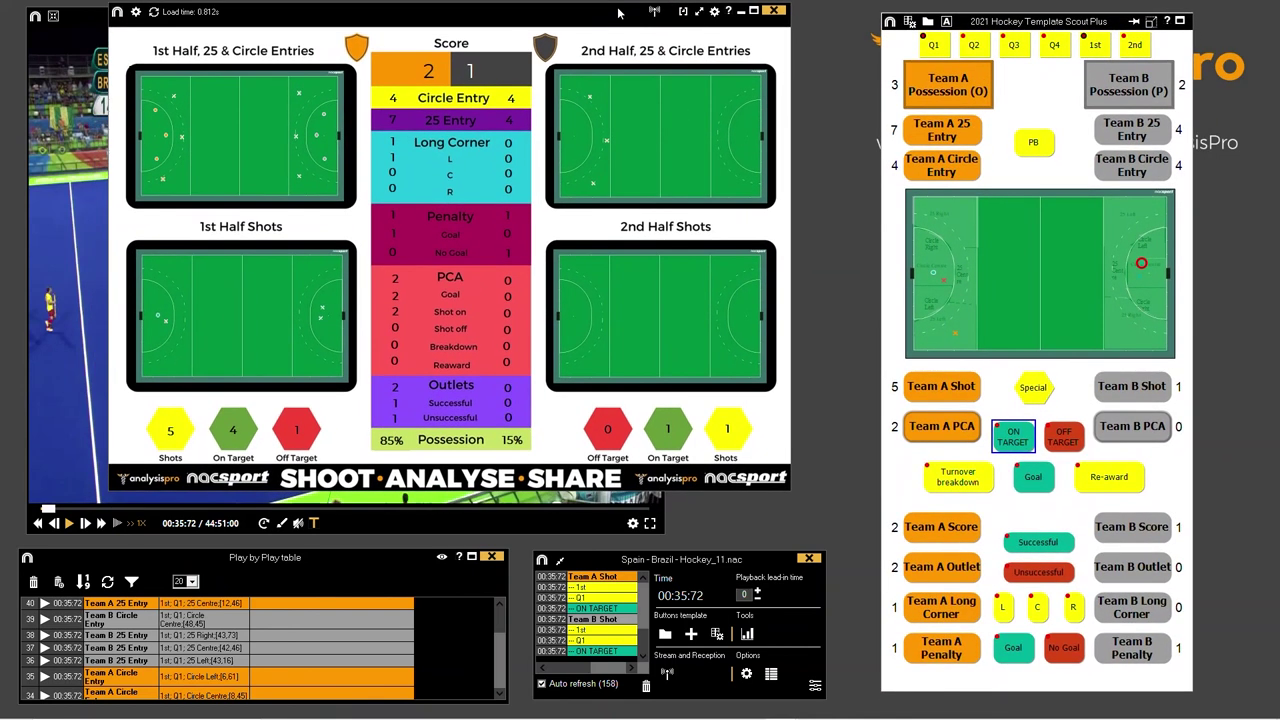